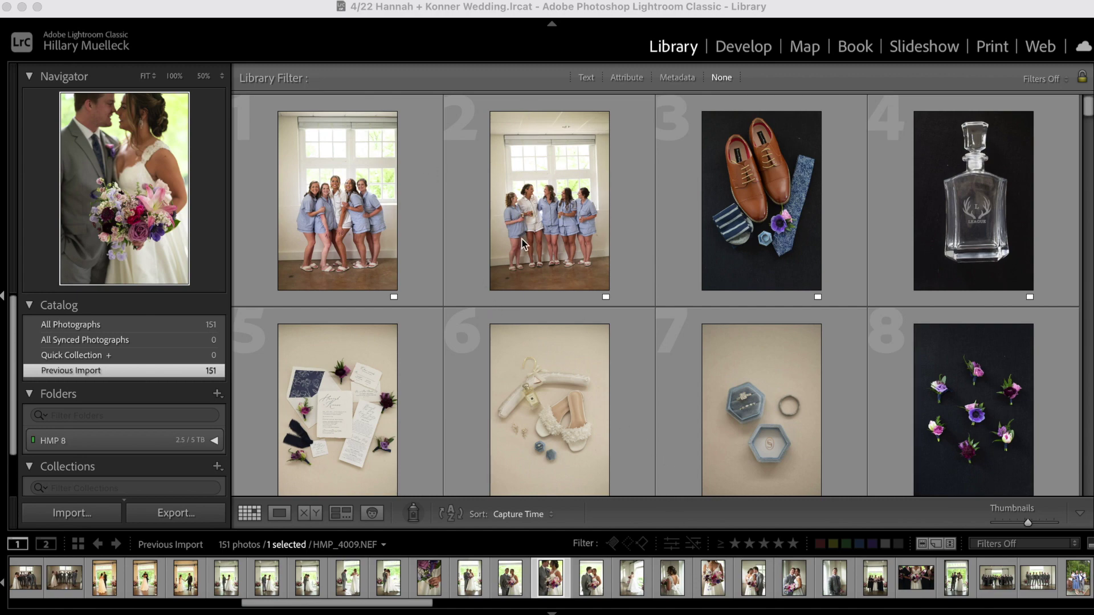
- Scroll the left panel down to Collections and open its + menu of creation options
scroll(522, 238, down, 5)
scroll(522, 239, down, 3)
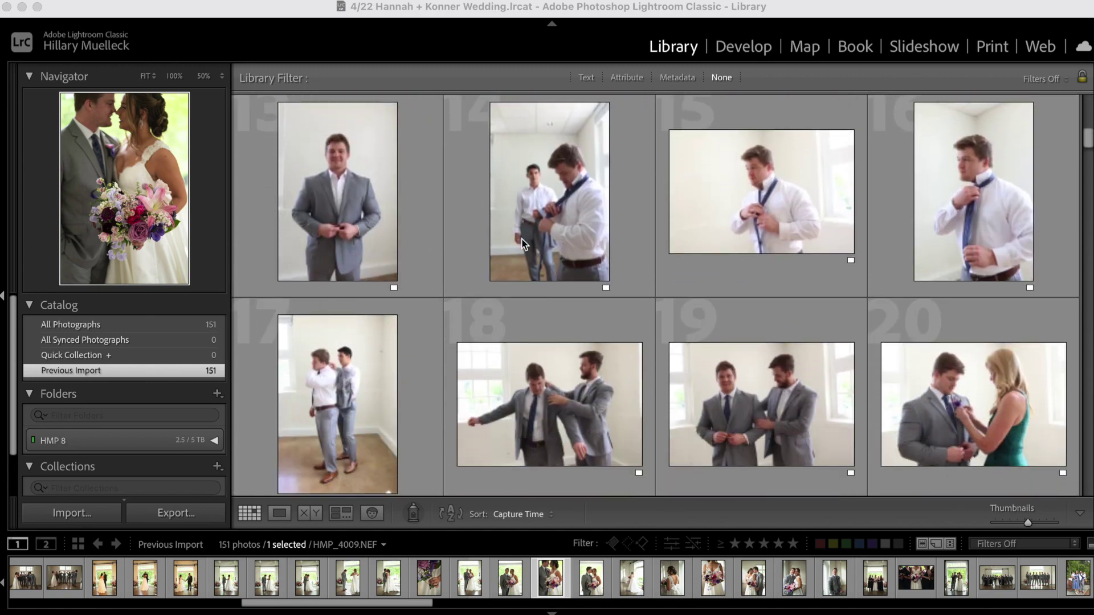
scroll(522, 239, up, 10)
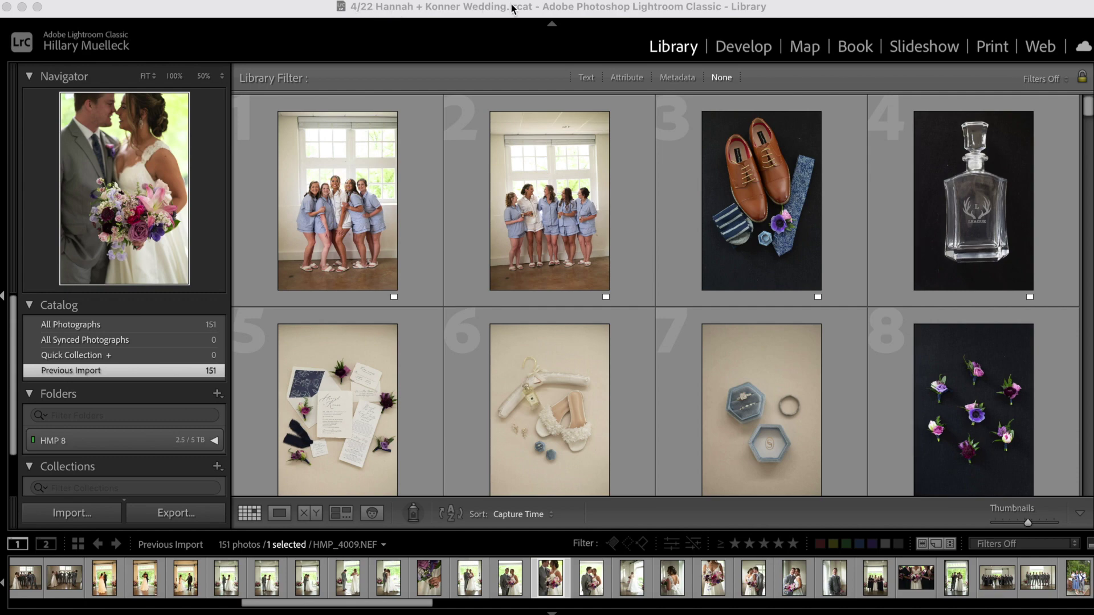
scroll(610, 325, down, 4)
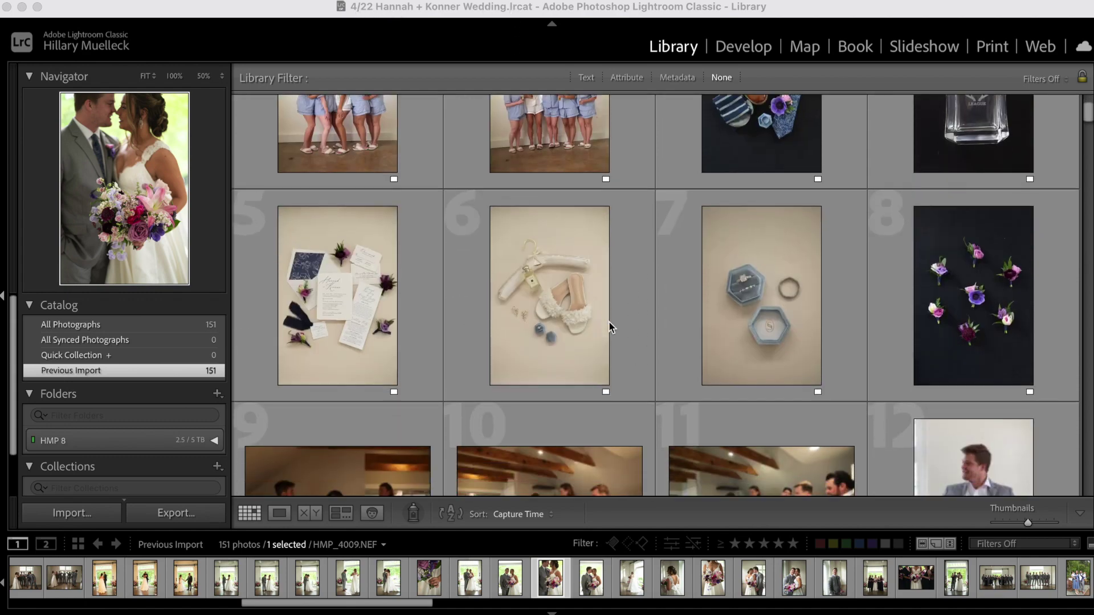
scroll(609, 327, up, 4)
scroll(137, 408, down, 2)
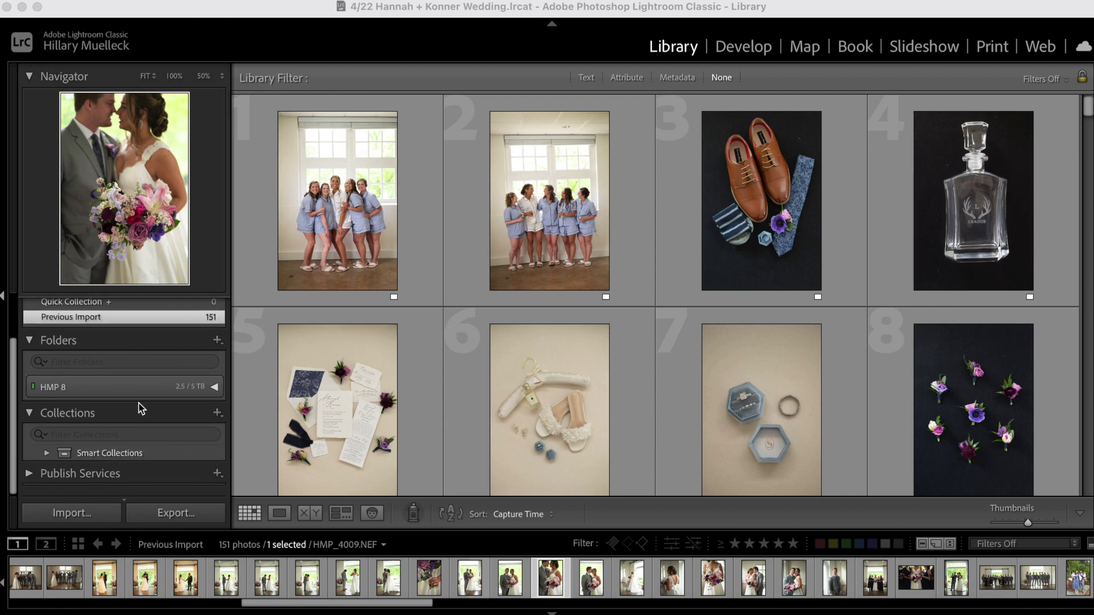
click(217, 418)
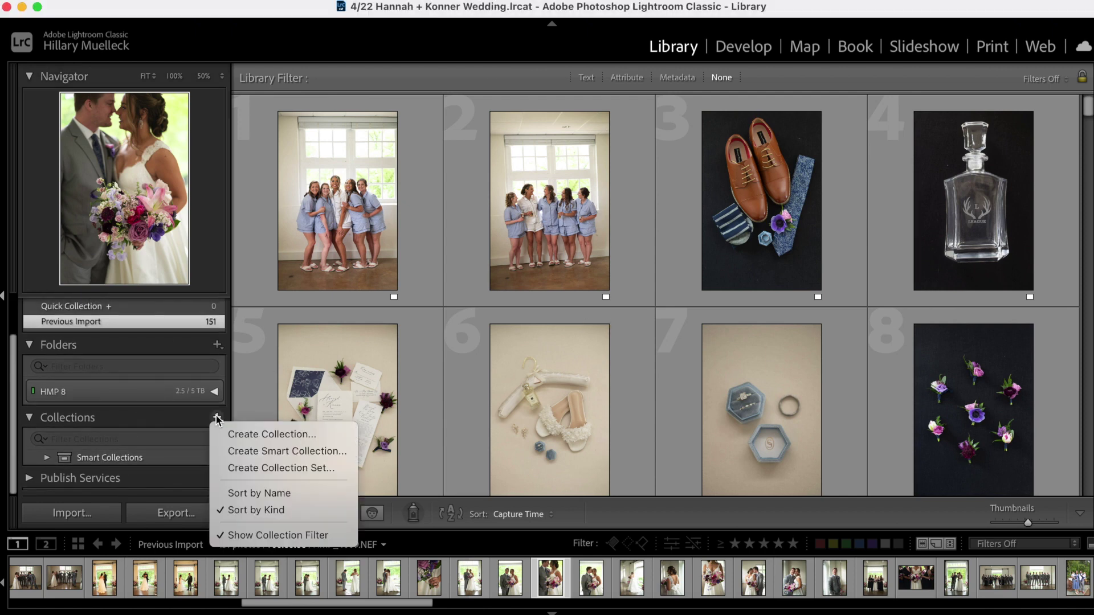
- Create a new collection set named after the couple's wedding
click(272, 467)
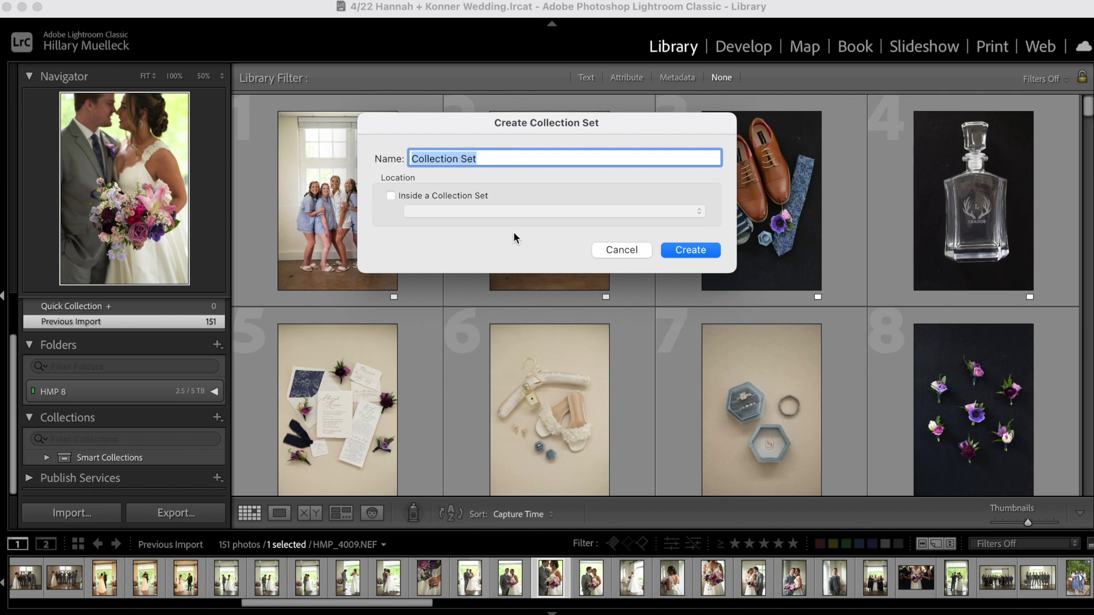
text(Hannah + Konner)
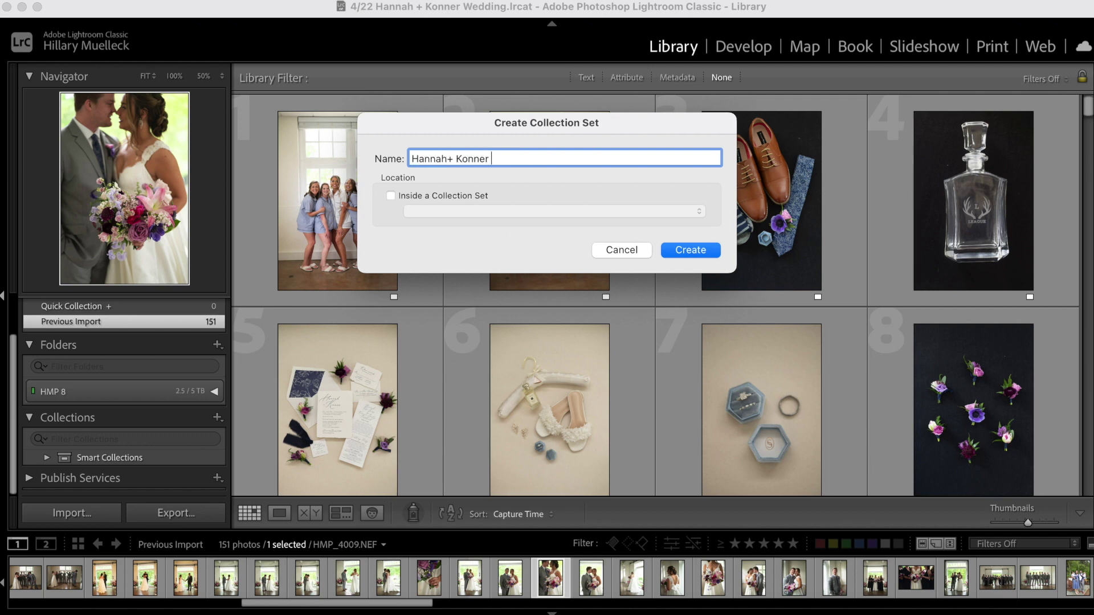
text( Wedding)
key(Return)
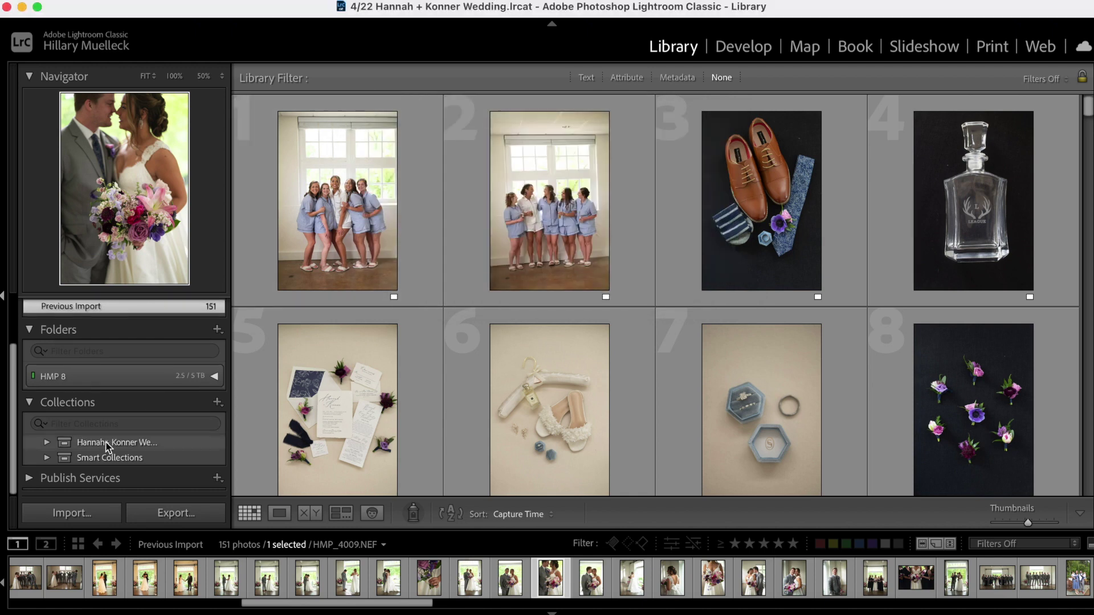
- Create a 'sneak peeks' collection inside the wedding collection set
click(107, 444)
click(217, 402)
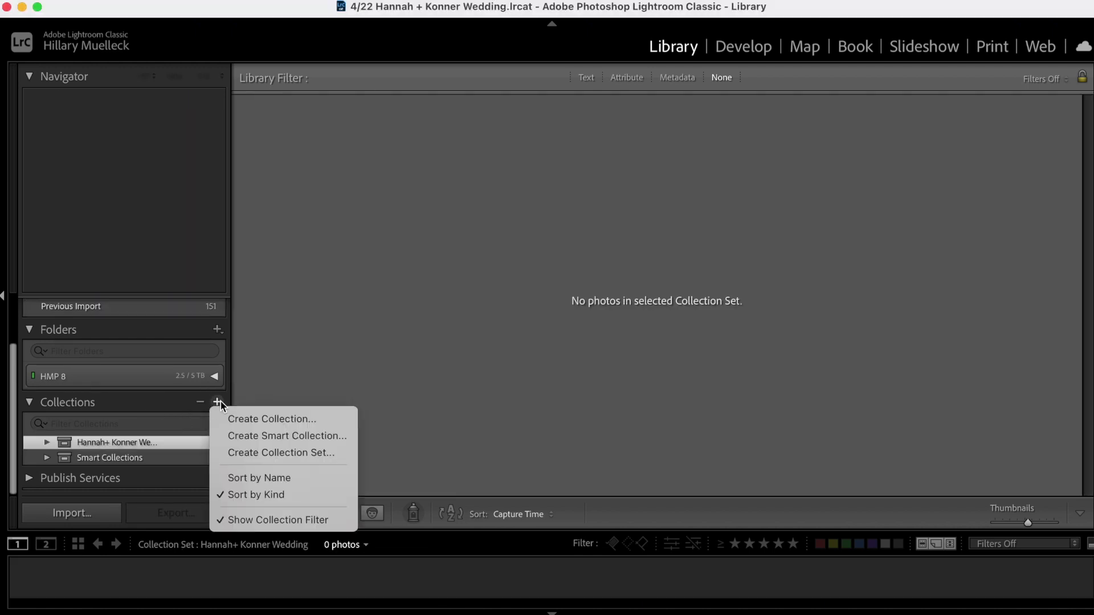
click(251, 420)
text(sne)
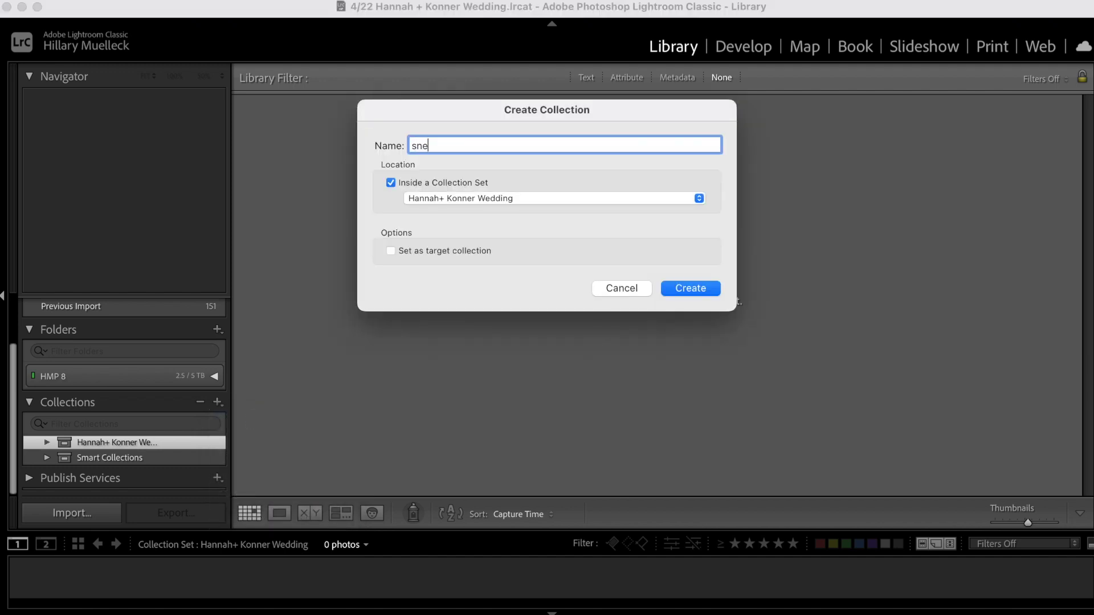
text(ak peeks)
key(Return)
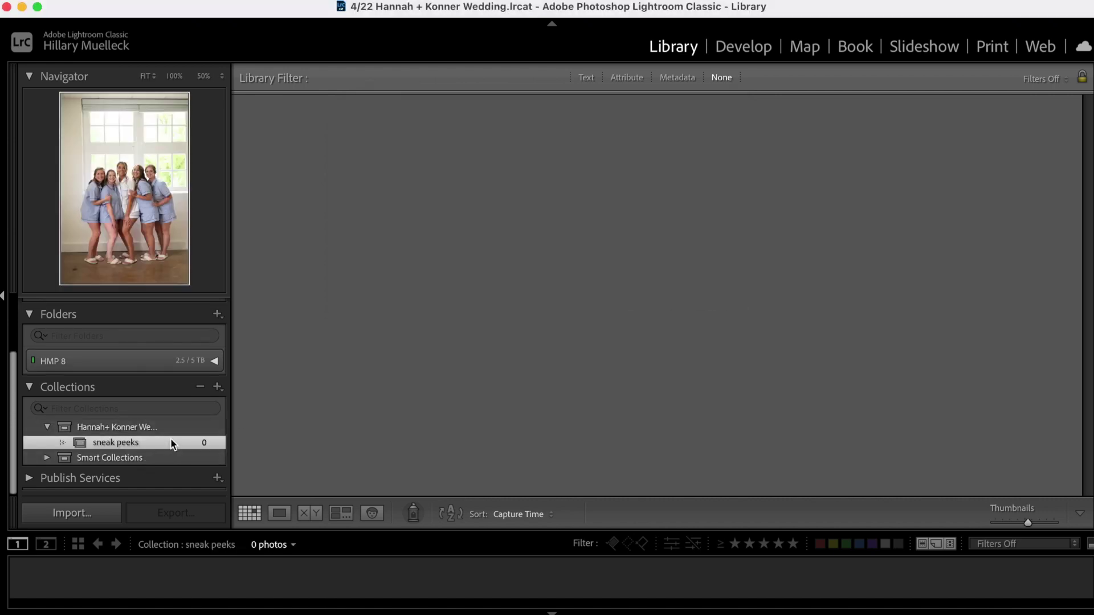
click(176, 428)
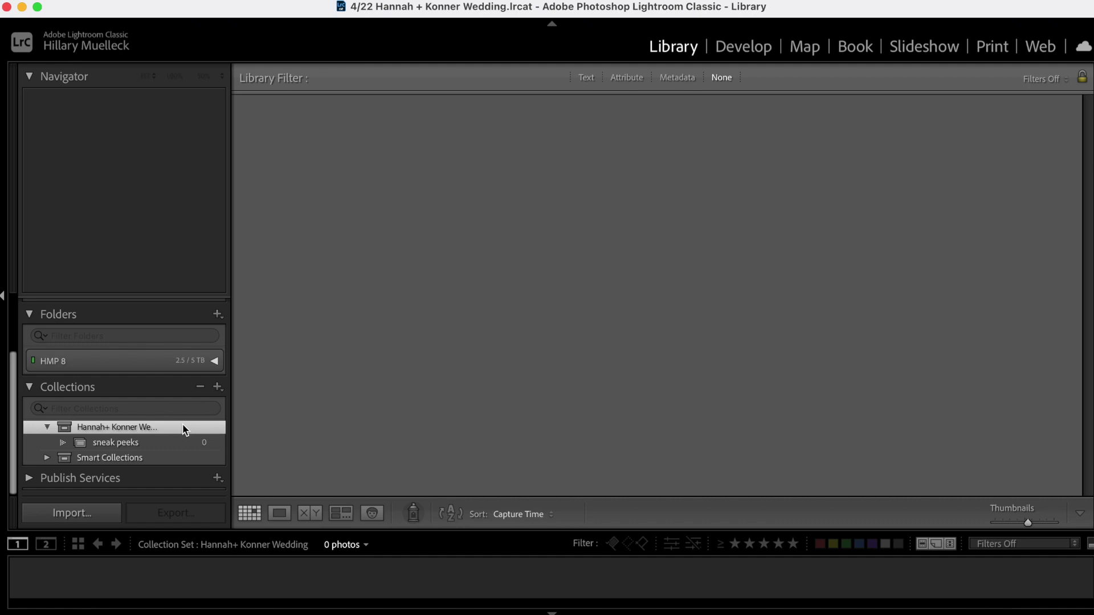
right_click(185, 429)
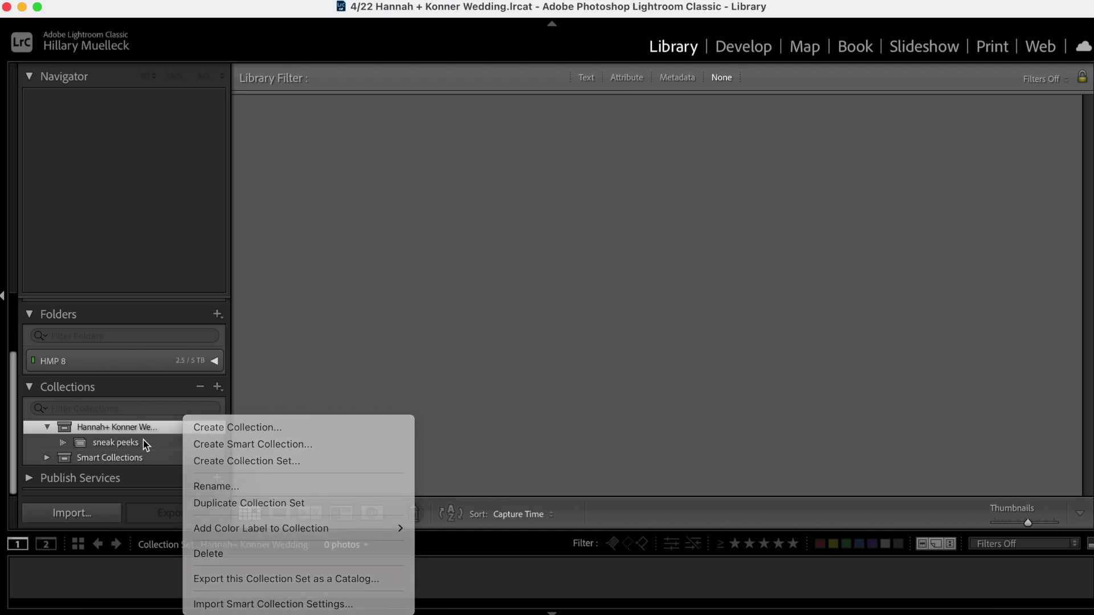
click(172, 427)
- Select all 151 Previous Import photos and drag them into the sneak peeks collection
scroll(177, 399, up, 3)
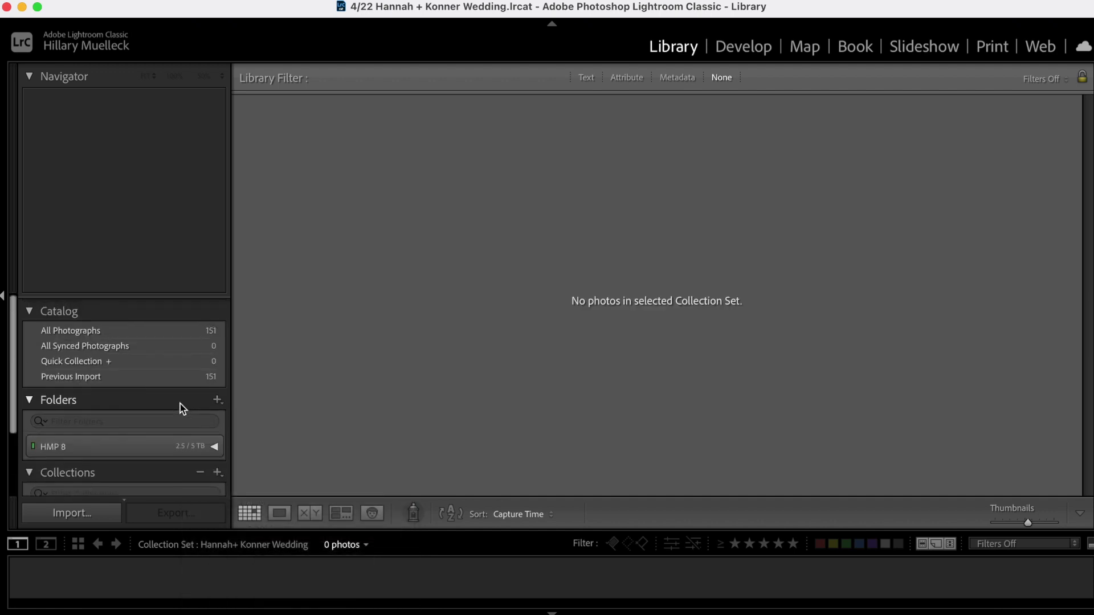
click(159, 371)
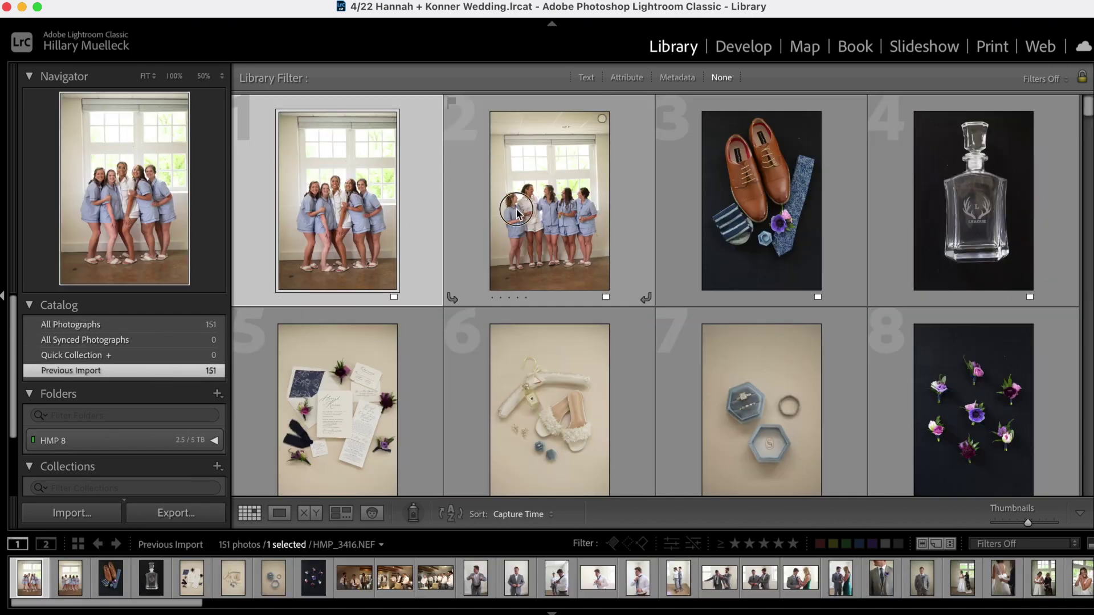
click(515, 210)
key(super+a)
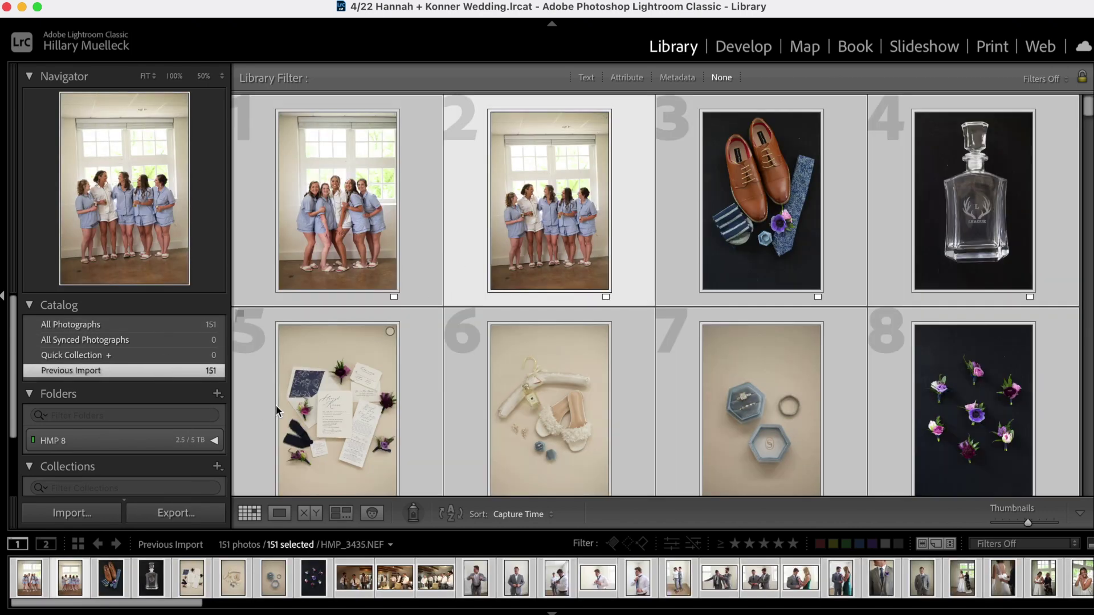
scroll(85, 443, down, 3)
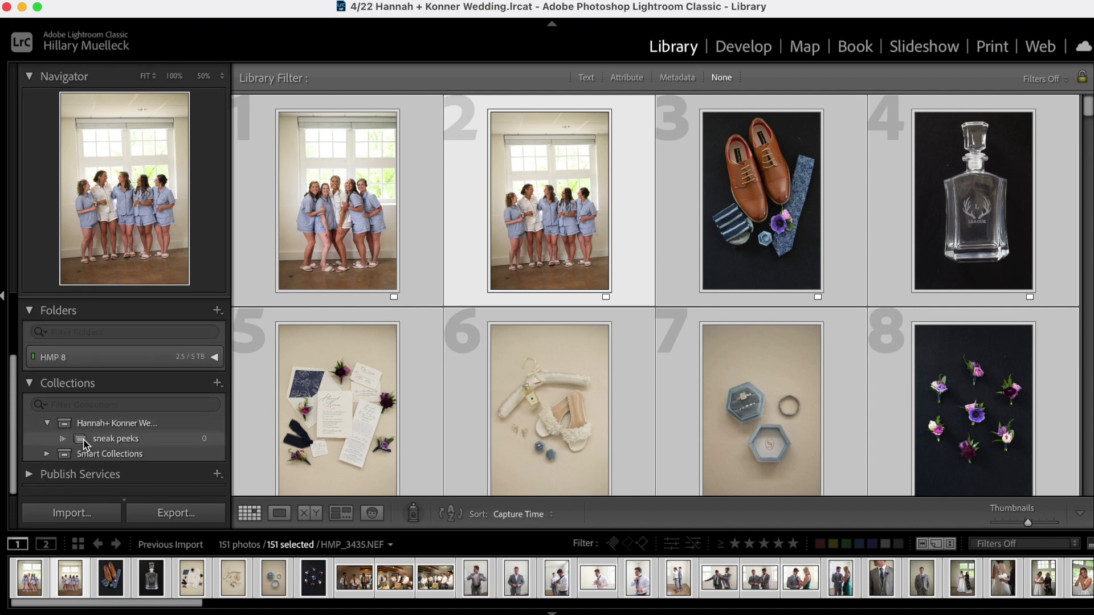
drag(326, 408, 154, 447)
- Show the sneak peeks collection in the grid with nothing selected
click(169, 442)
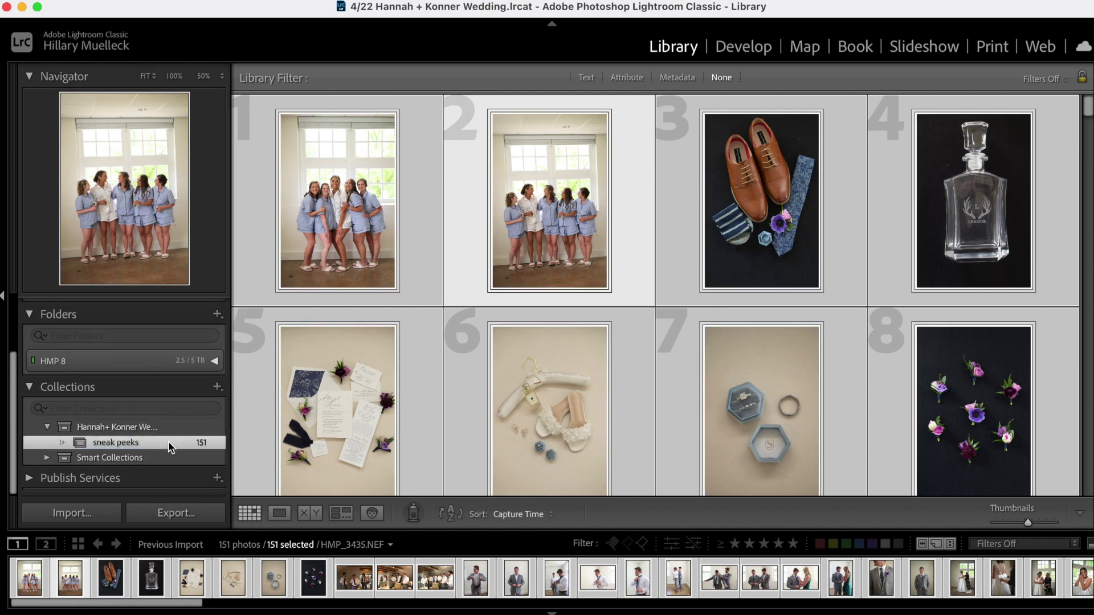
click(176, 426)
click(173, 443)
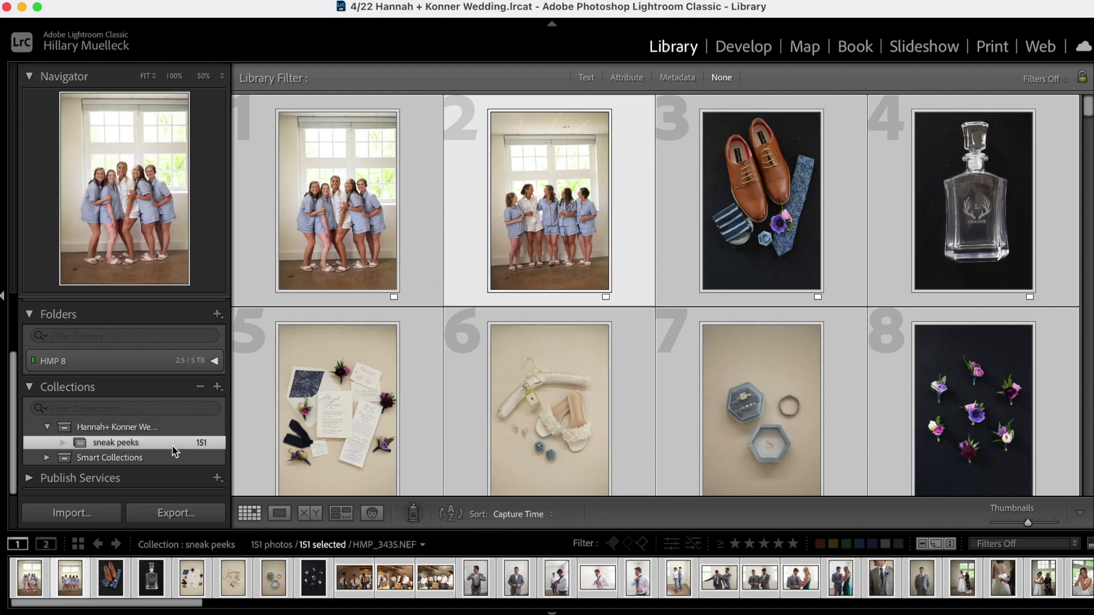
key(super+d)
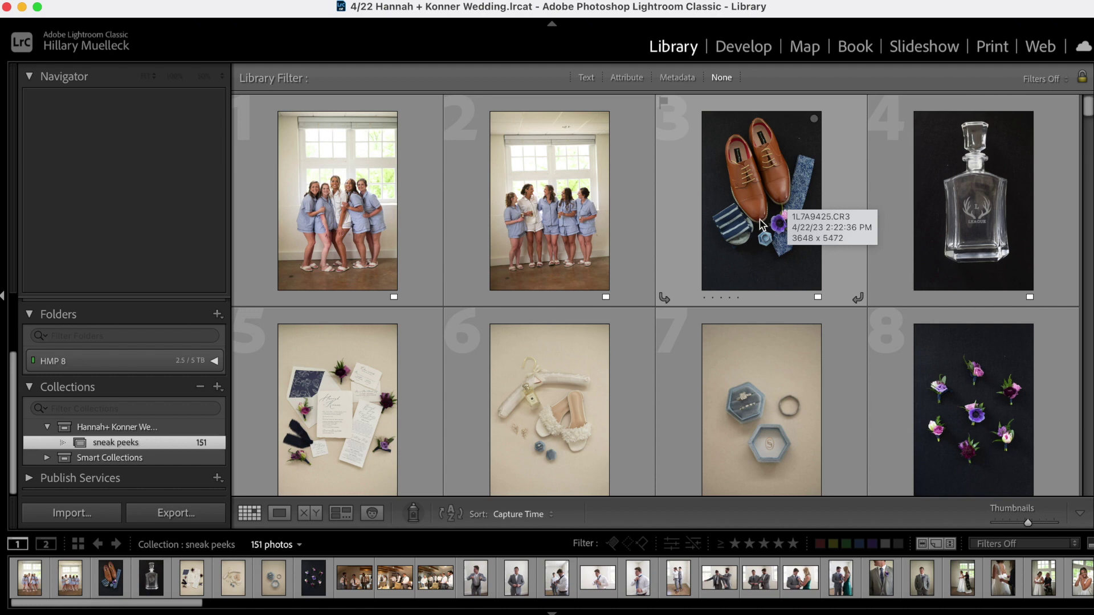
scroll(762, 224, down, 3)
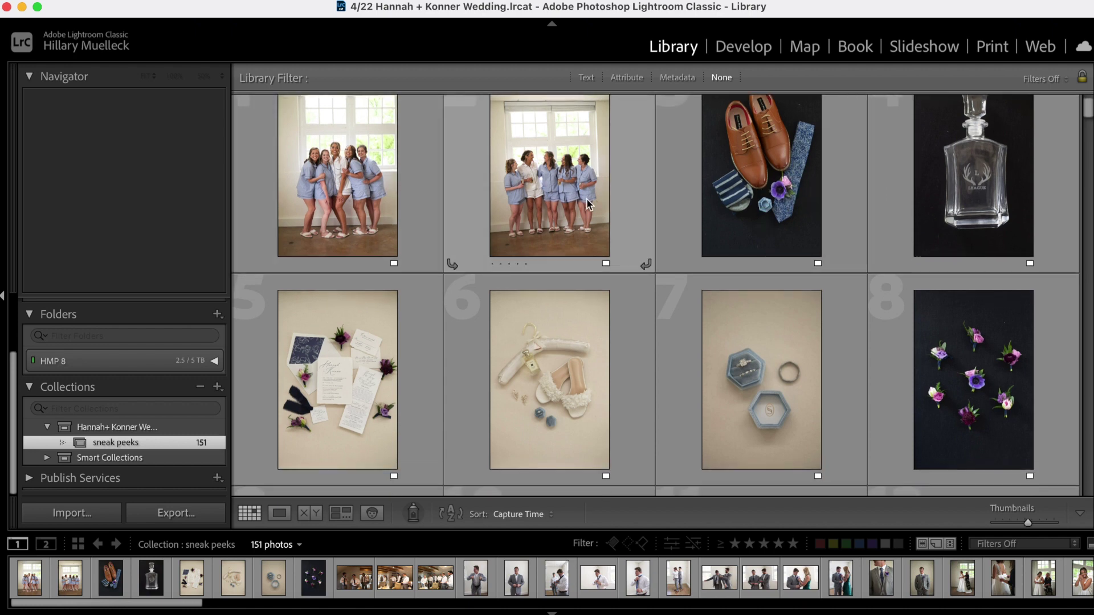
scroll(610, 345, down, 10)
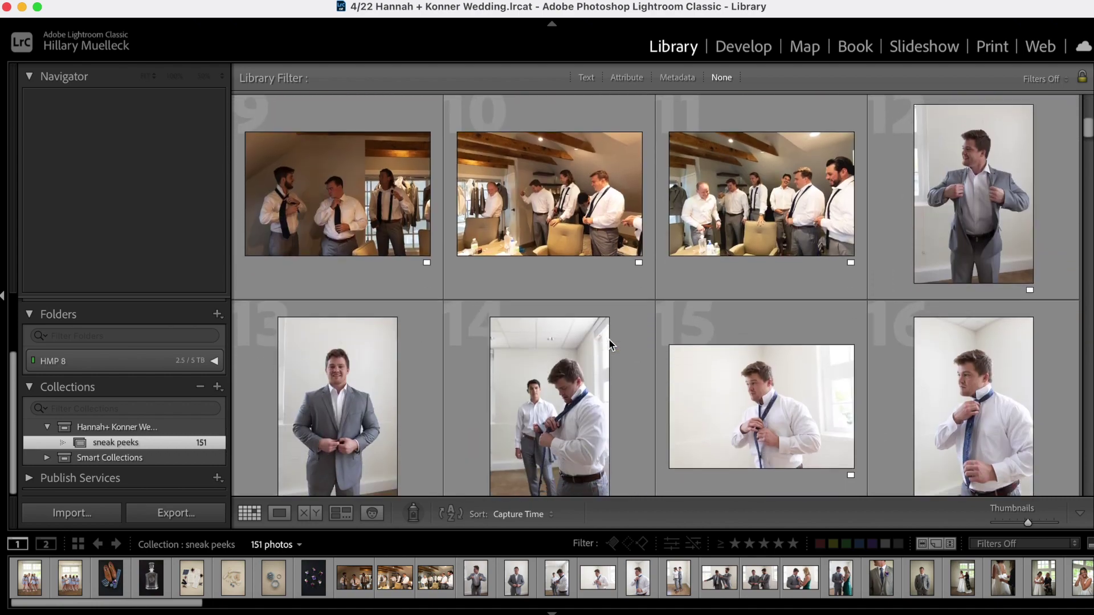
scroll(609, 345, down, 2)
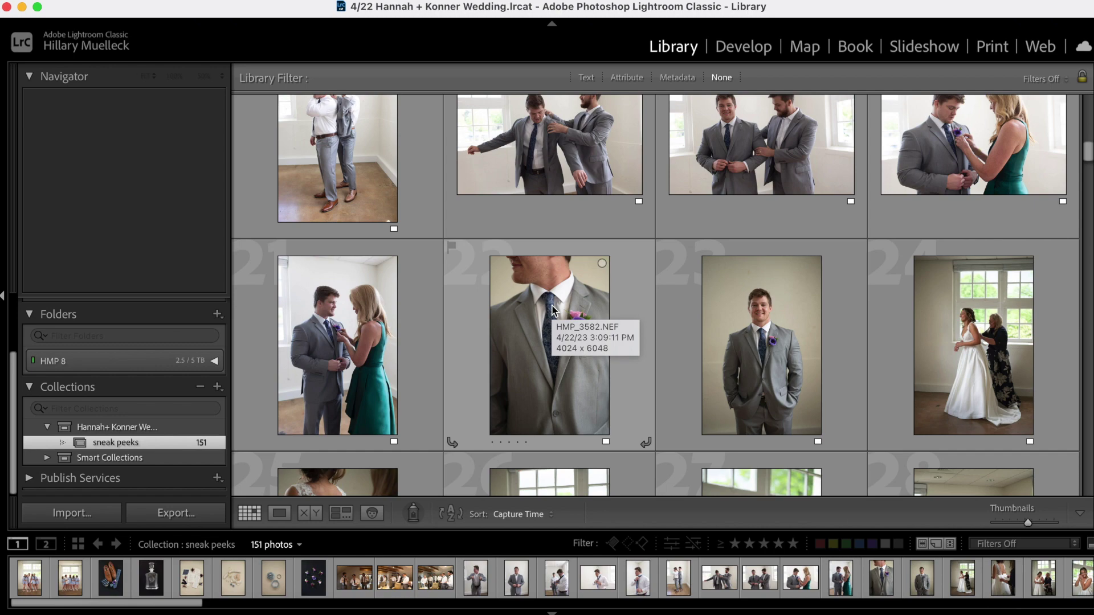
scroll(554, 311, up, 15)
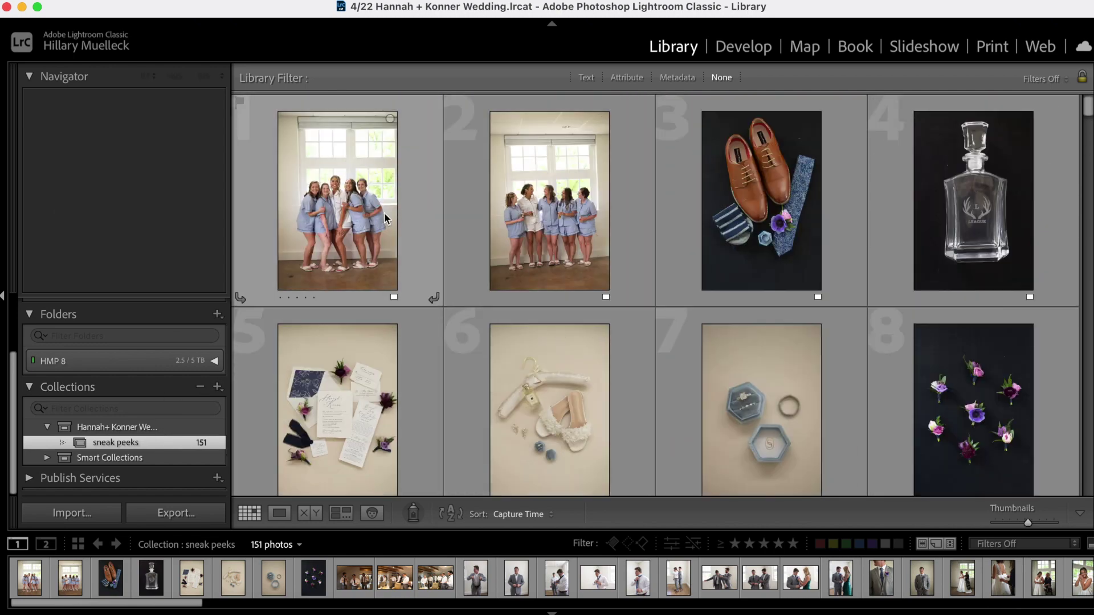
click(346, 197)
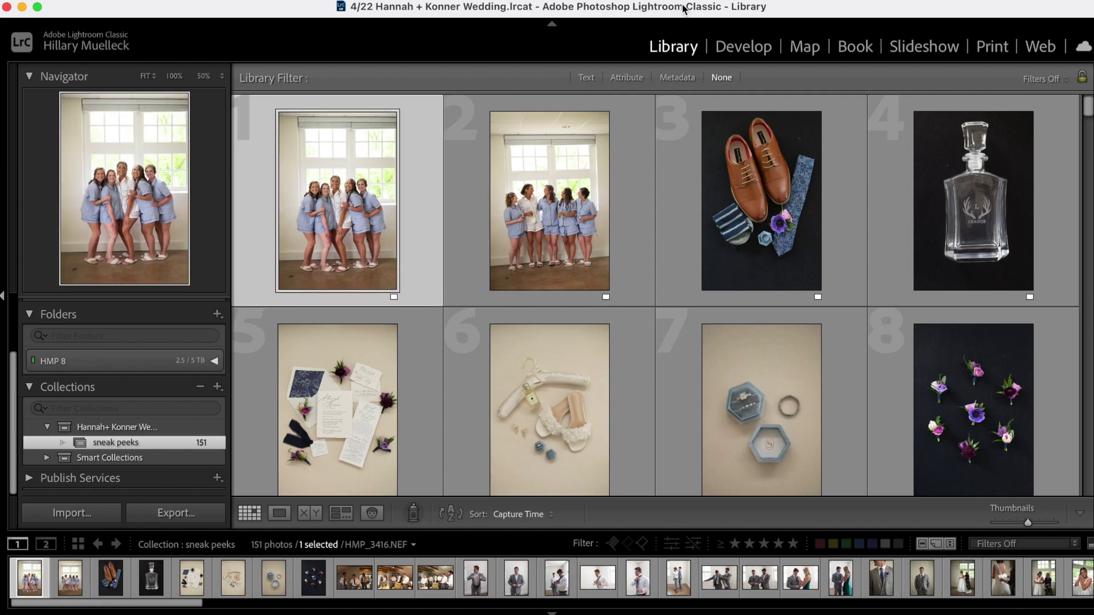
scroll(735, 231, down, 4)
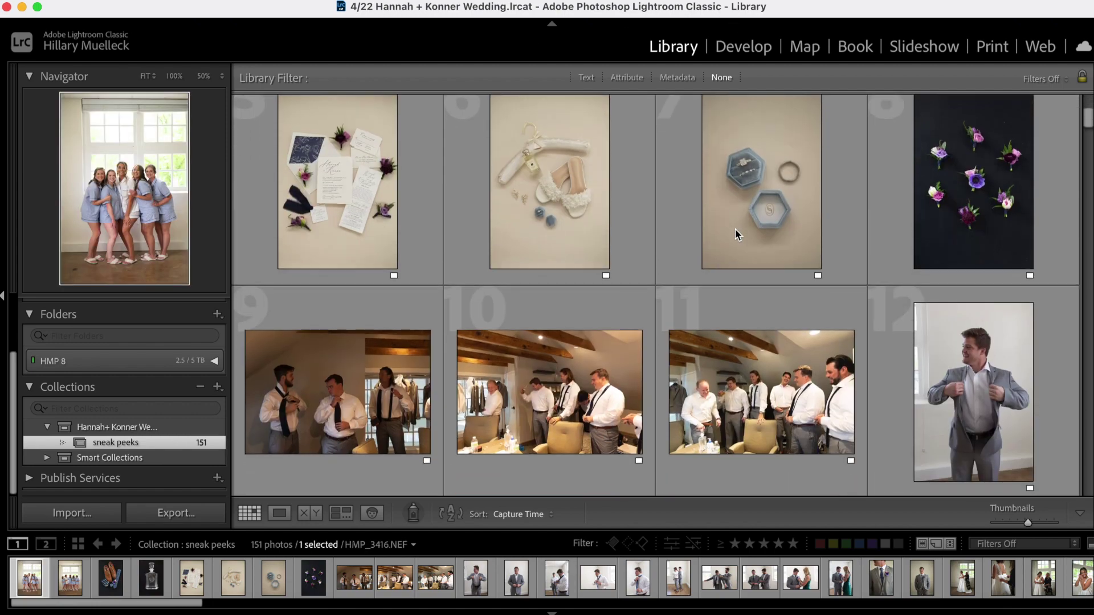
scroll(735, 234, down, 8)
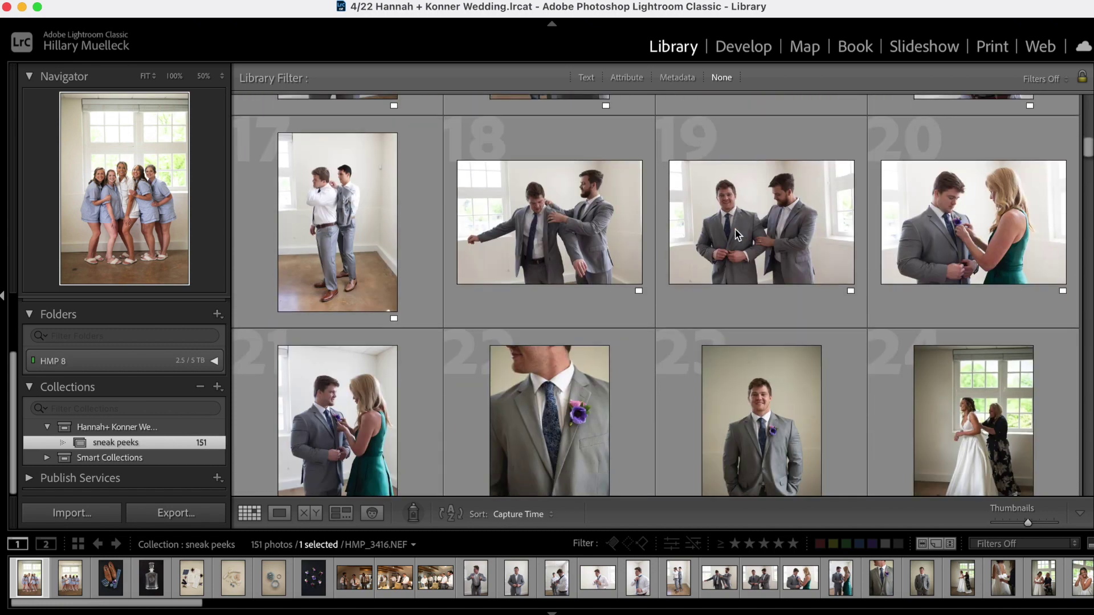
scroll(735, 234, up, 10)
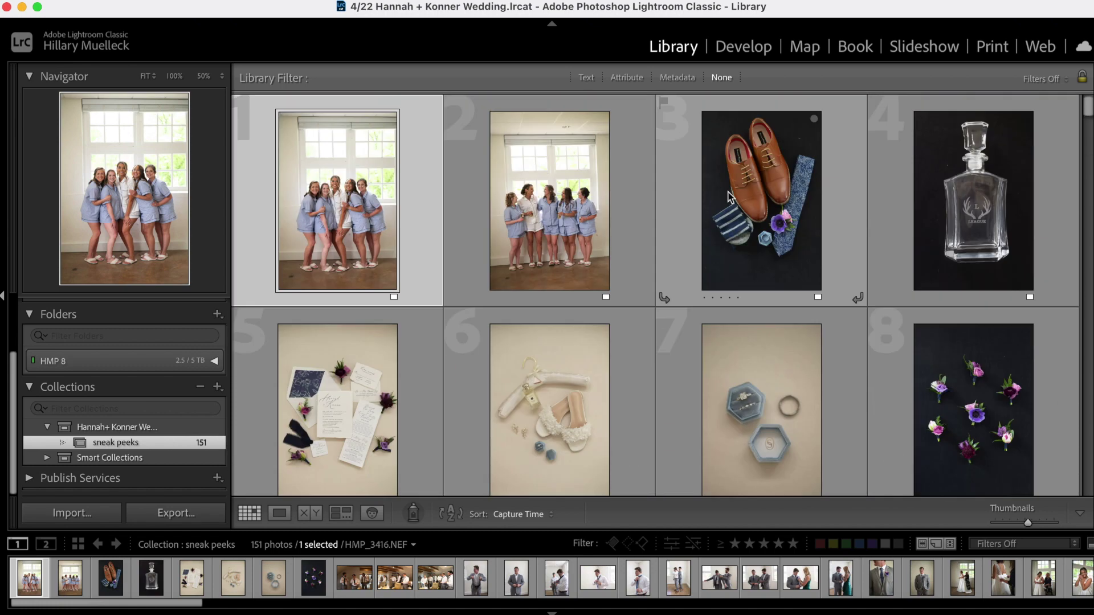
- Give the first bridesmaids photo the Portra 400 0 Normal Frontier profile, Tint +17 and Exposure +0.40
click(750, 50)
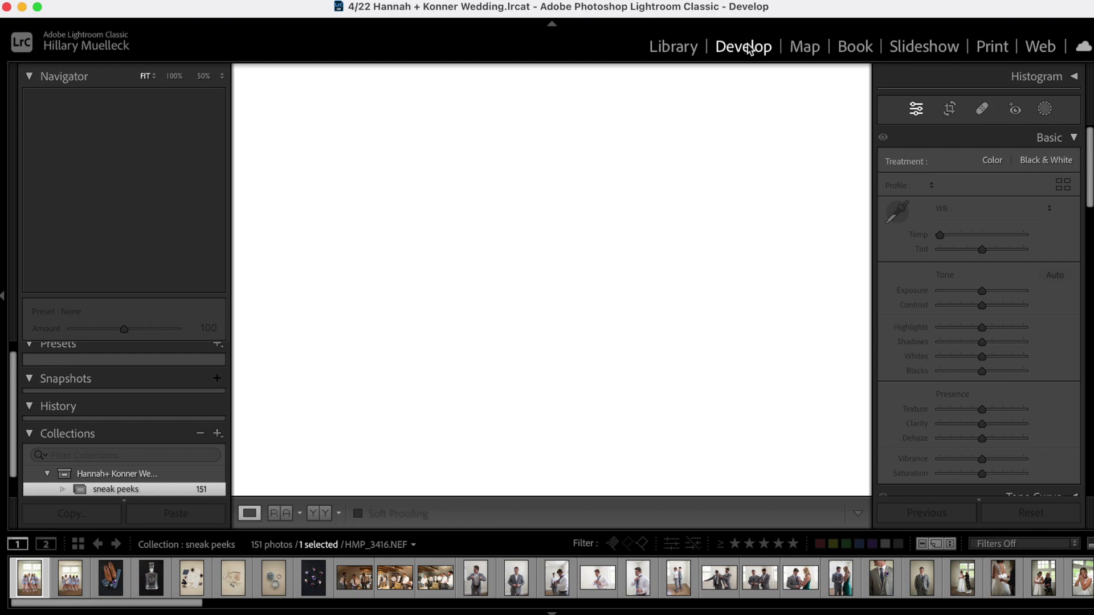
click(964, 186)
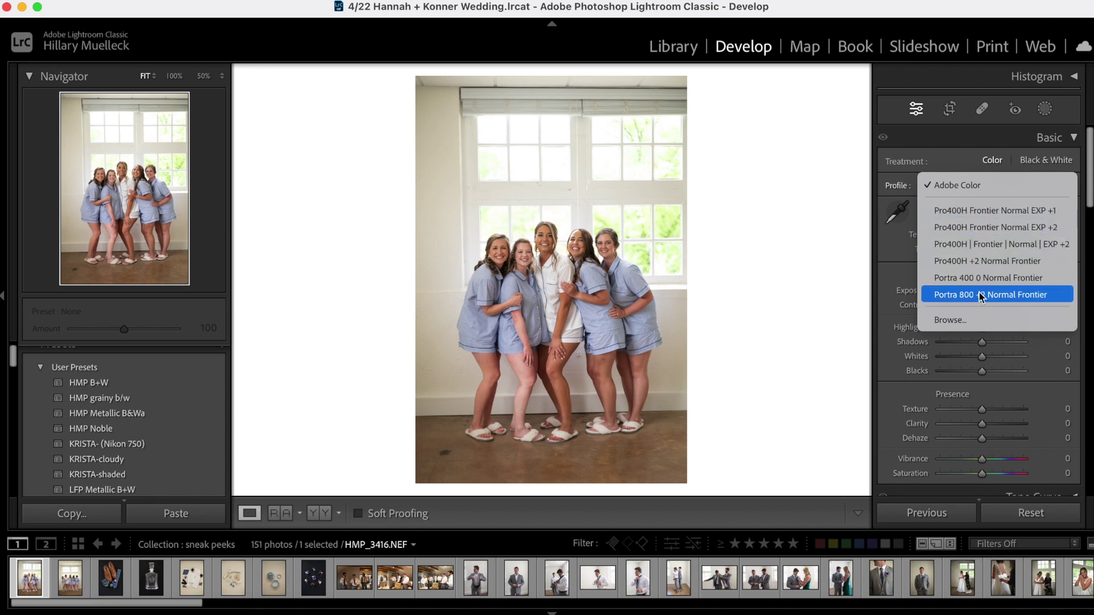
click(987, 278)
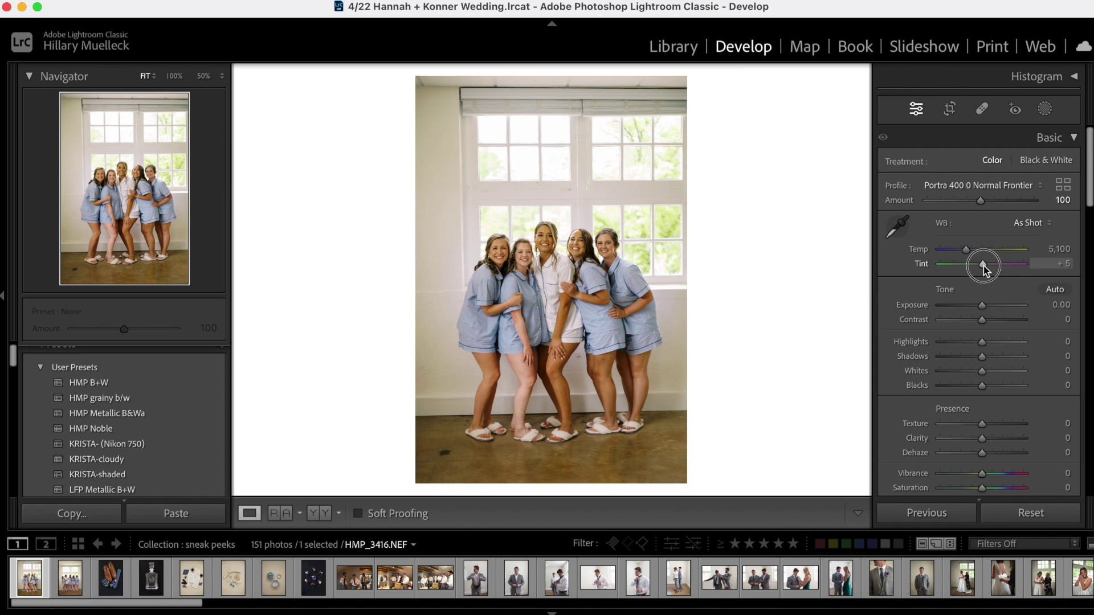
drag(983, 266, 963, 253)
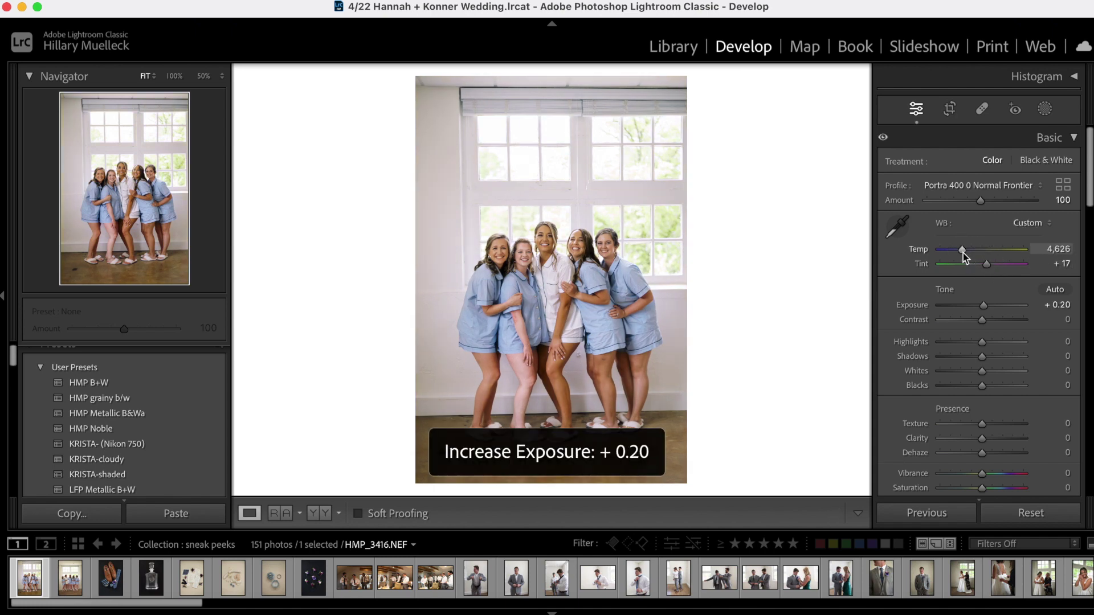
key(equal)
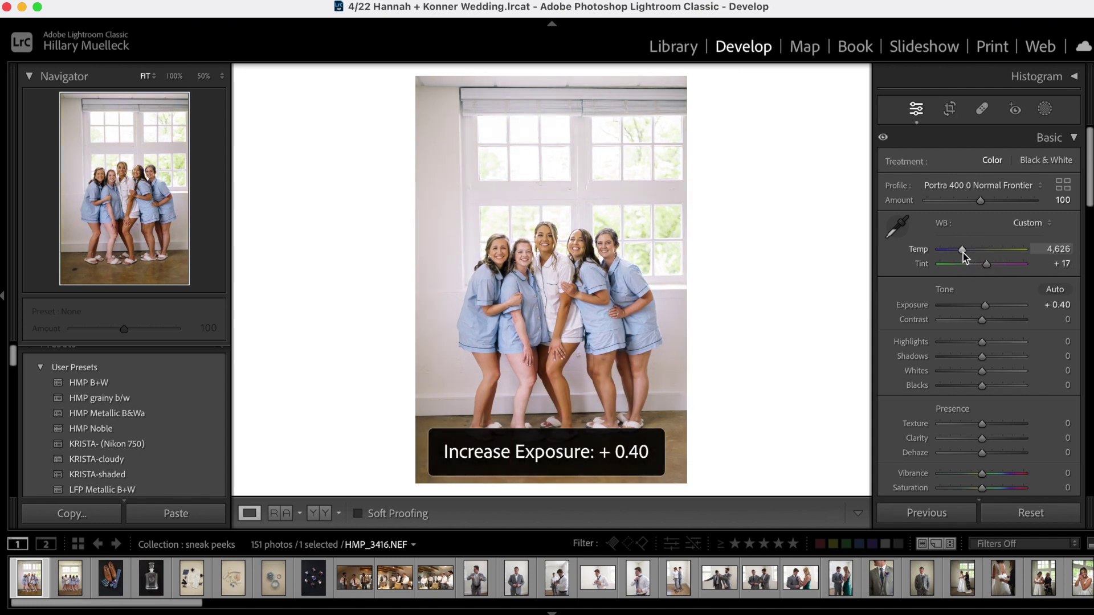
- Crop the first bridesmaids photo tighter and compare it with the before view
click(948, 110)
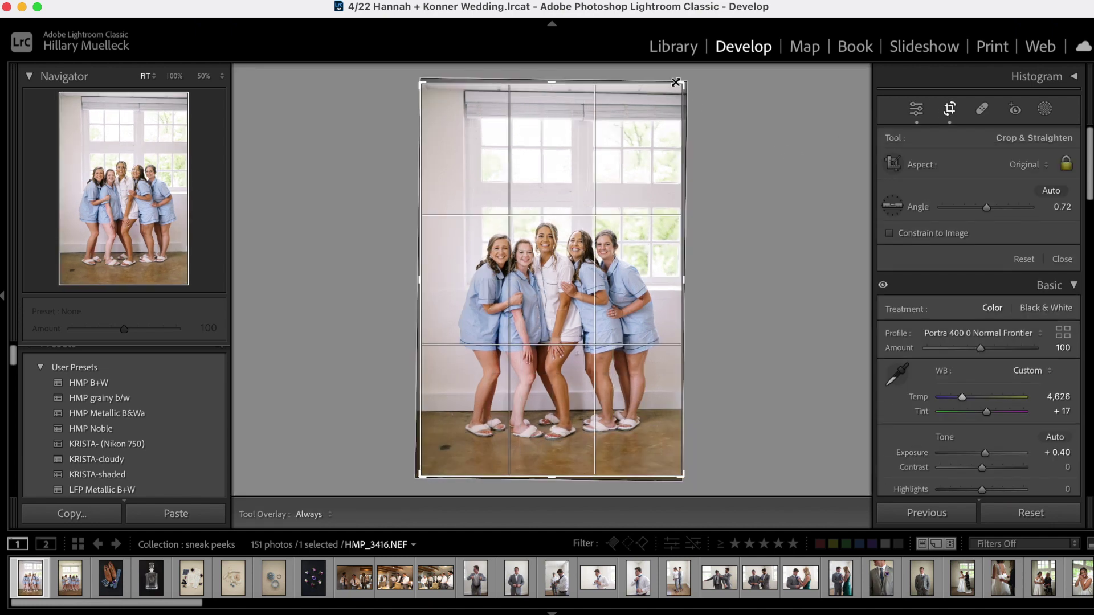
drag(676, 82, 651, 130)
drag(625, 200, 608, 200)
key(Return)
key(backslash)
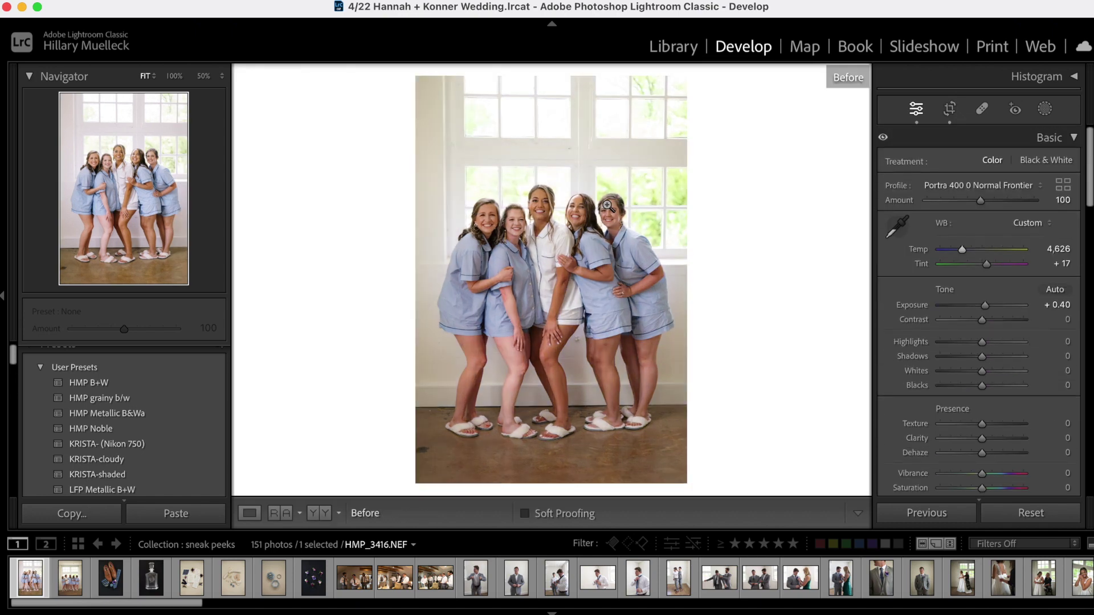
key(backslash)
- Sync the first photo's edits onto the second bridesmaids photo
super+click(71, 578)
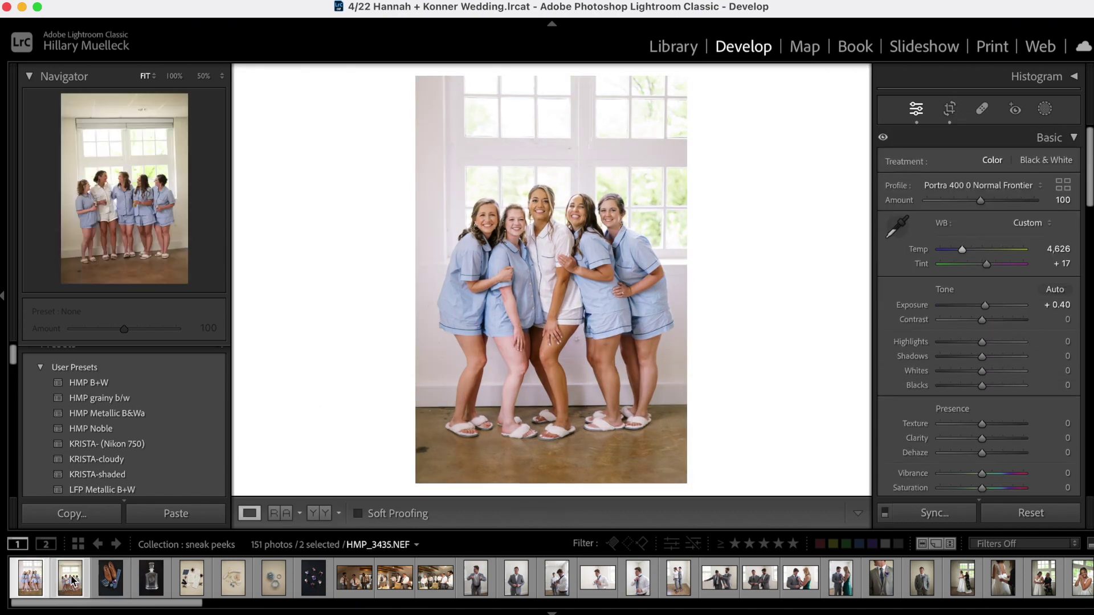
click(917, 513)
click(804, 356)
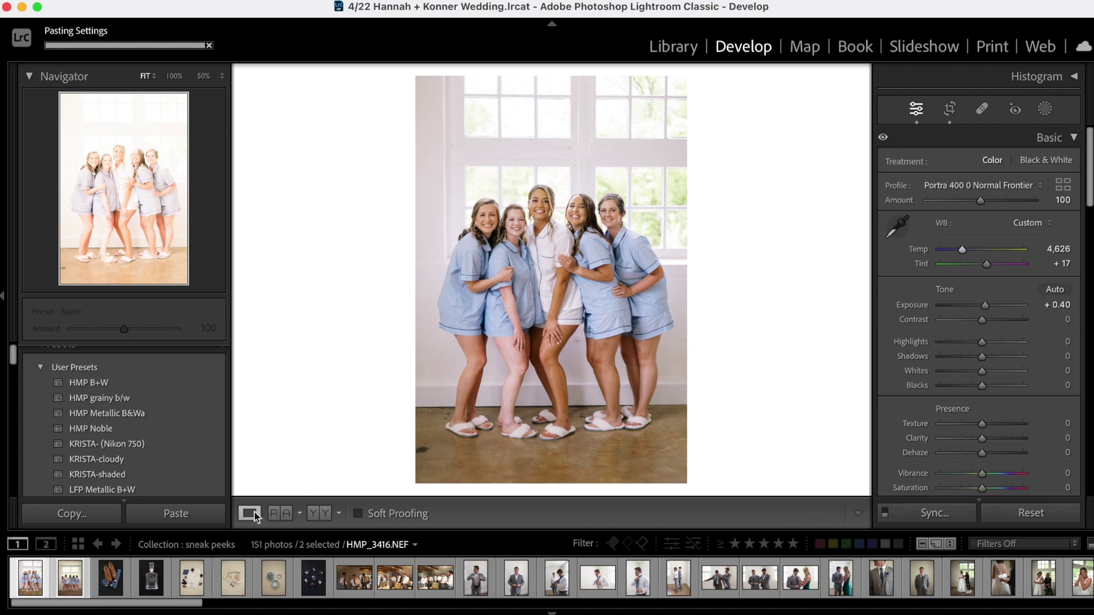
click(71, 588)
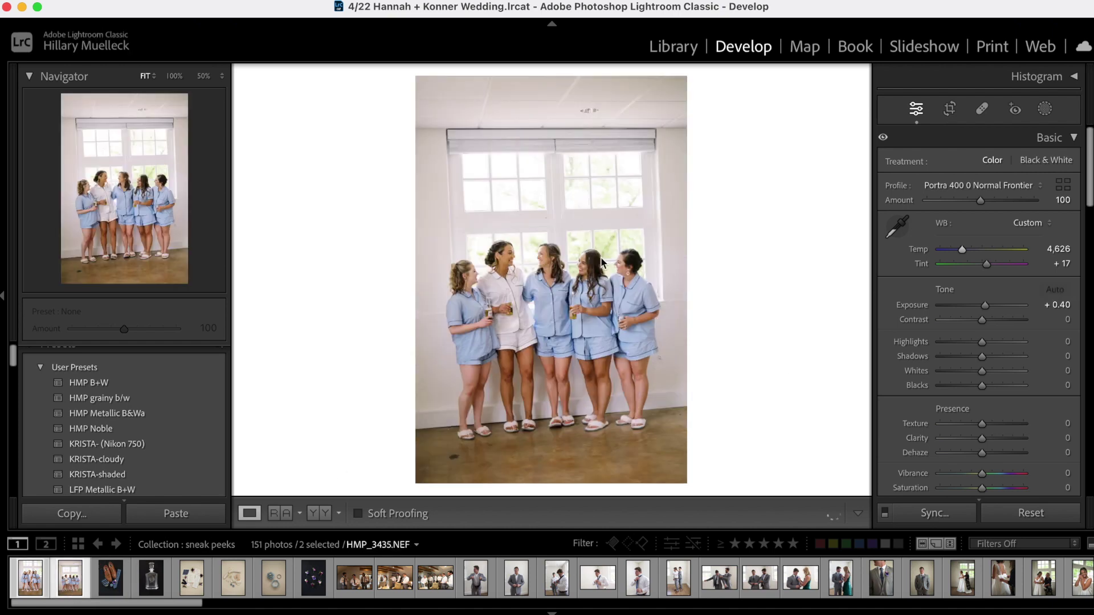
- Straighten and crop the second bridesmaids photo to level the windows, then move to the shoes shot
click(949, 108)
drag(777, 164, 781, 174)
drag(674, 96, 659, 114)
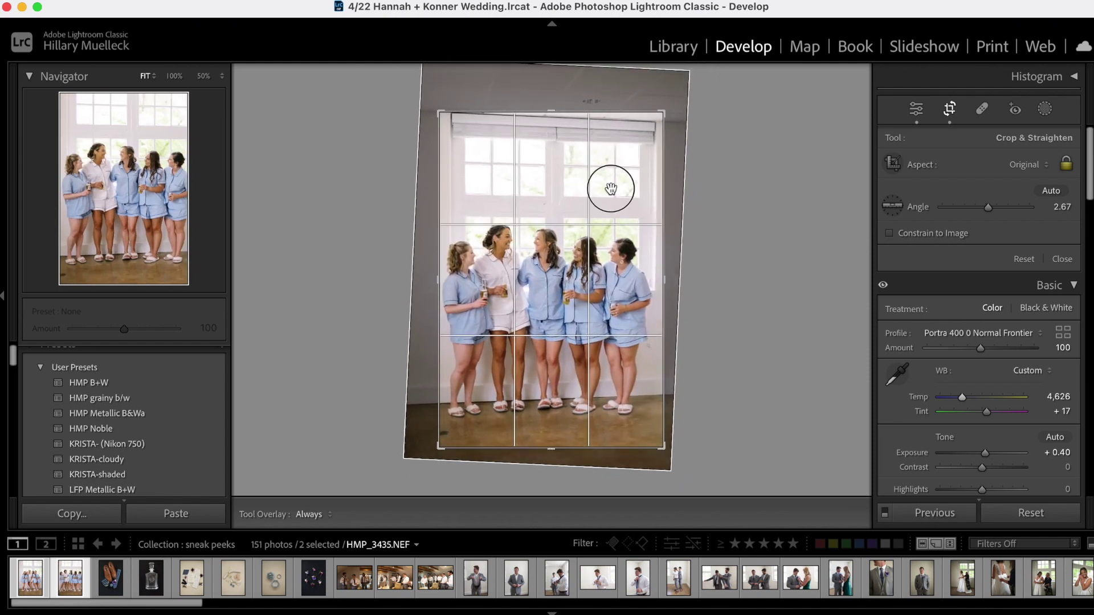
drag(611, 186, 620, 184)
key(Return)
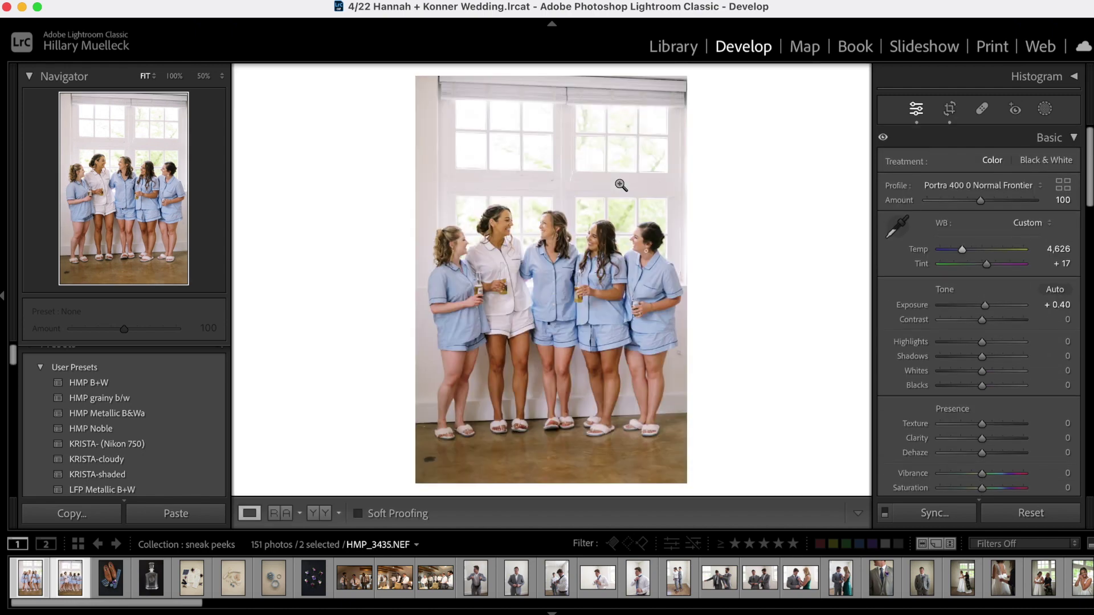
key(Left)
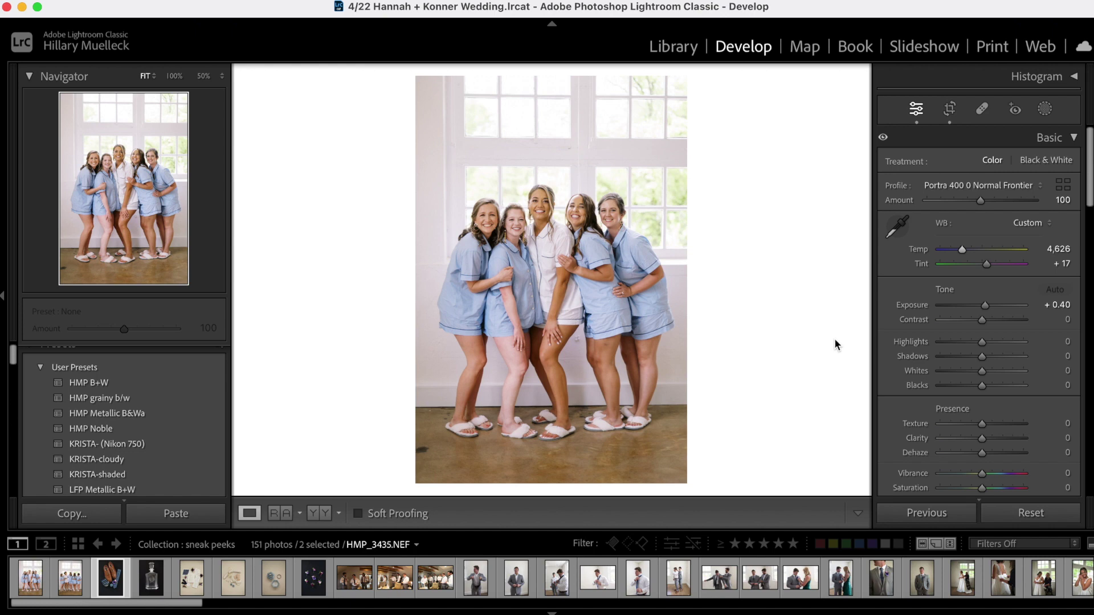
key(Right)
- Apply the Portra 400 0 Normal Frontier profile to the shoes photo and cool its white balance
click(969, 186)
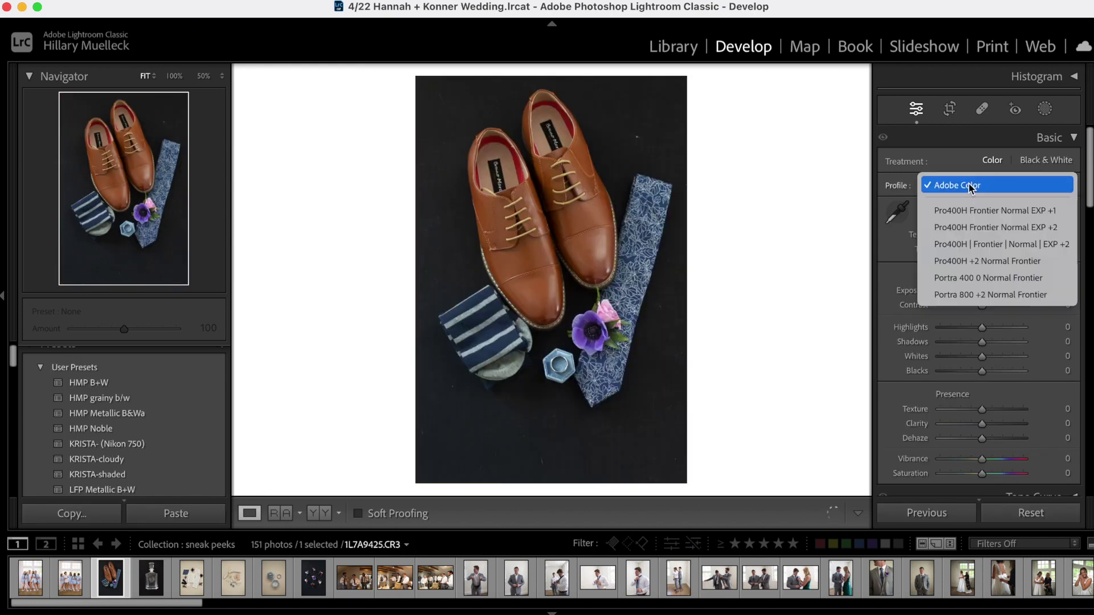
key(Escape)
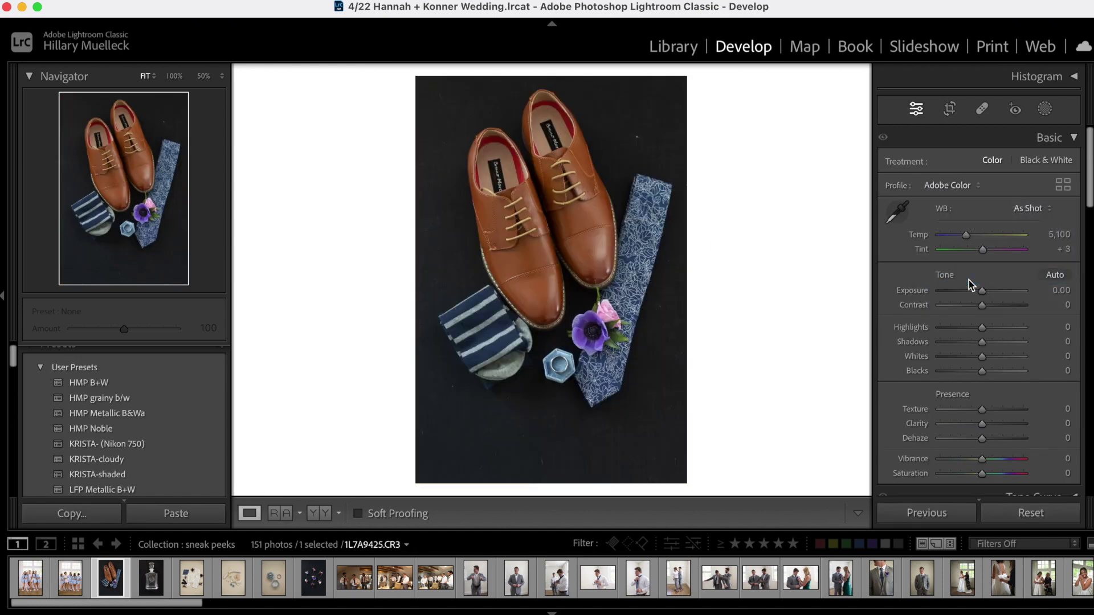
click(969, 188)
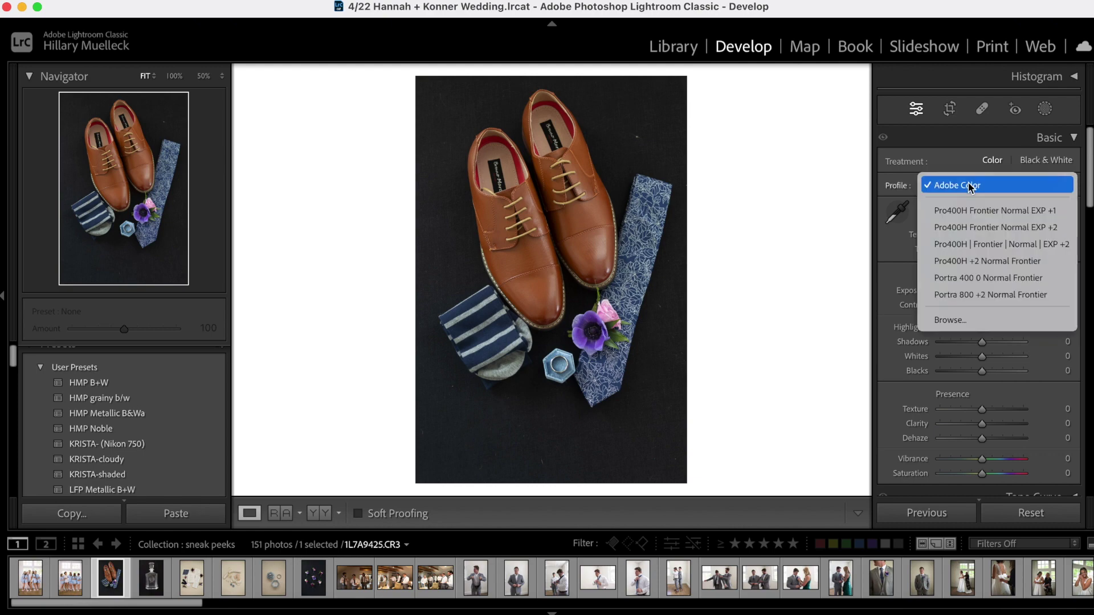
click(967, 279)
drag(966, 249, 960, 250)
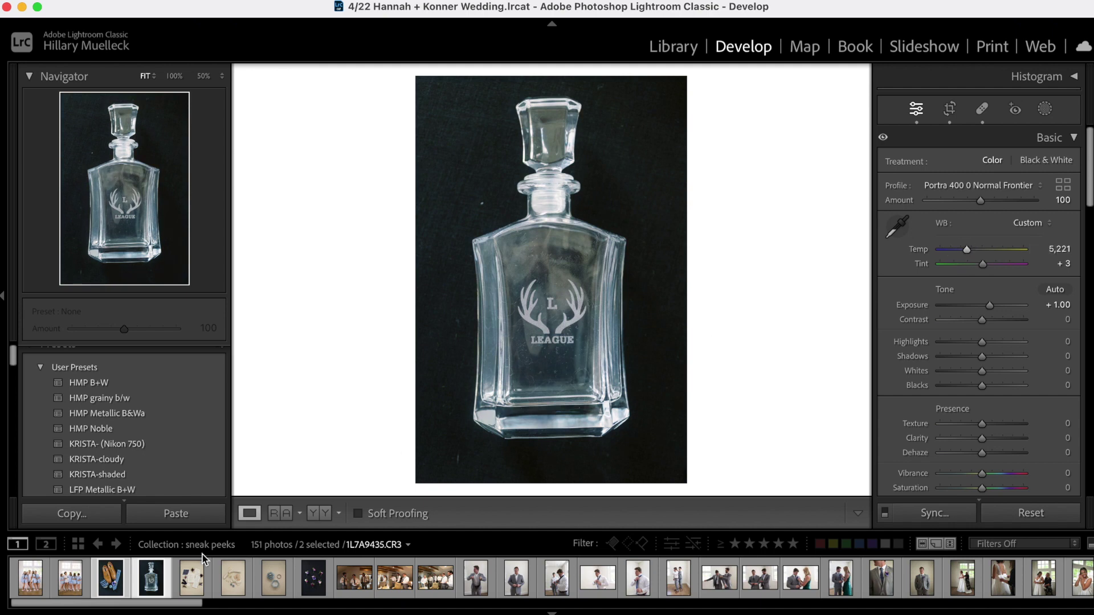
- Cool the invitation and slippers photos' white balance to 4,347, then open Reference View on the ring box
click(193, 577)
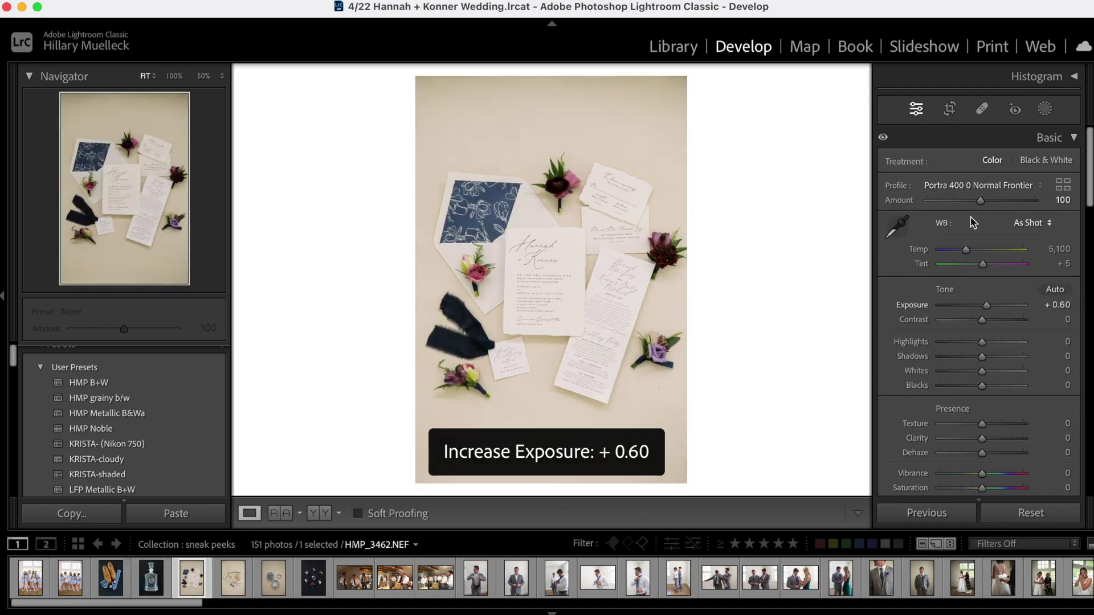
drag(969, 249, 962, 256)
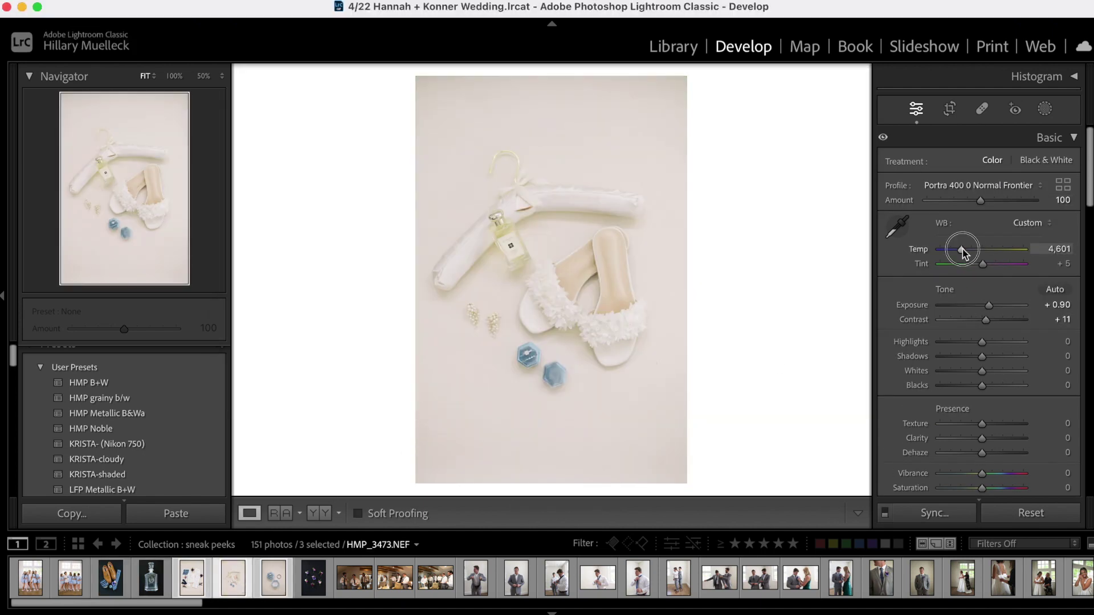
drag(960, 249, 962, 255)
click(272, 577)
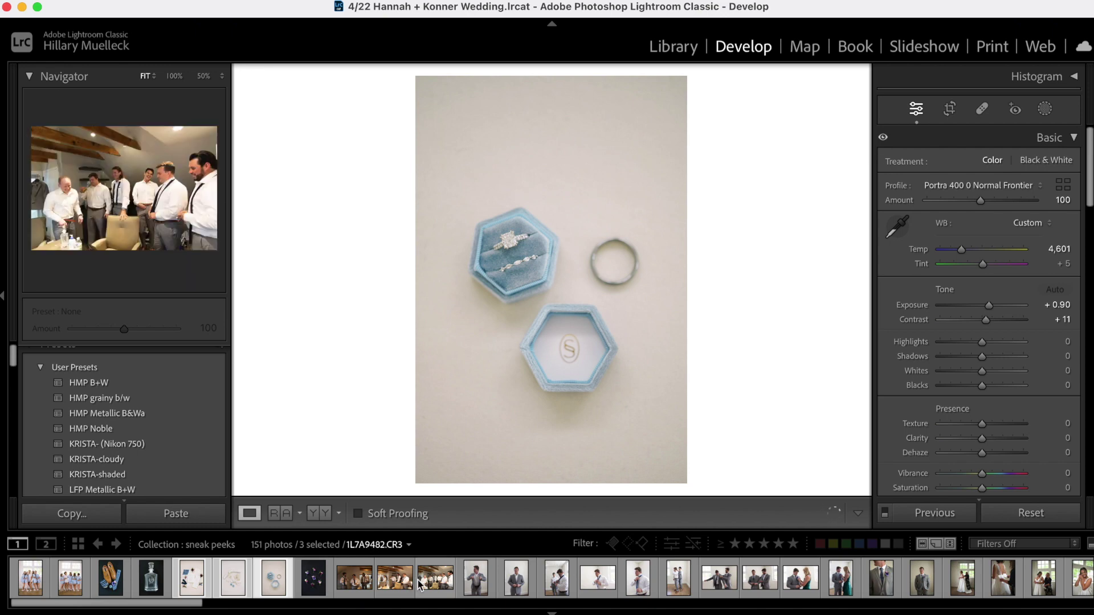
key(shift+r)
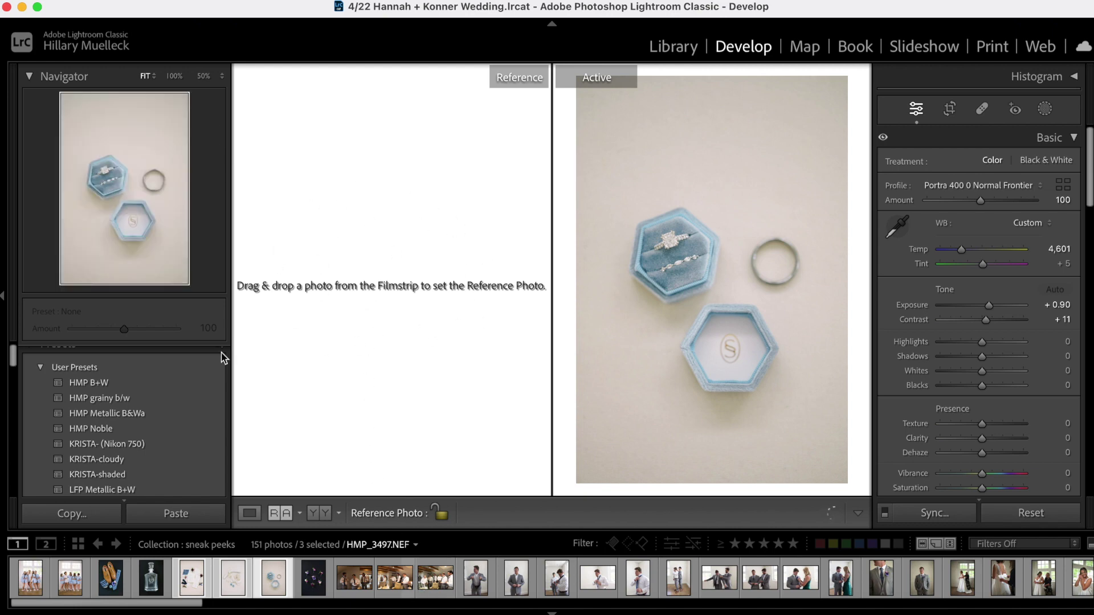
- Use the invitation photo as reference and set the ring photo to Temp 4,341, Exposure +1.20
click(319, 582)
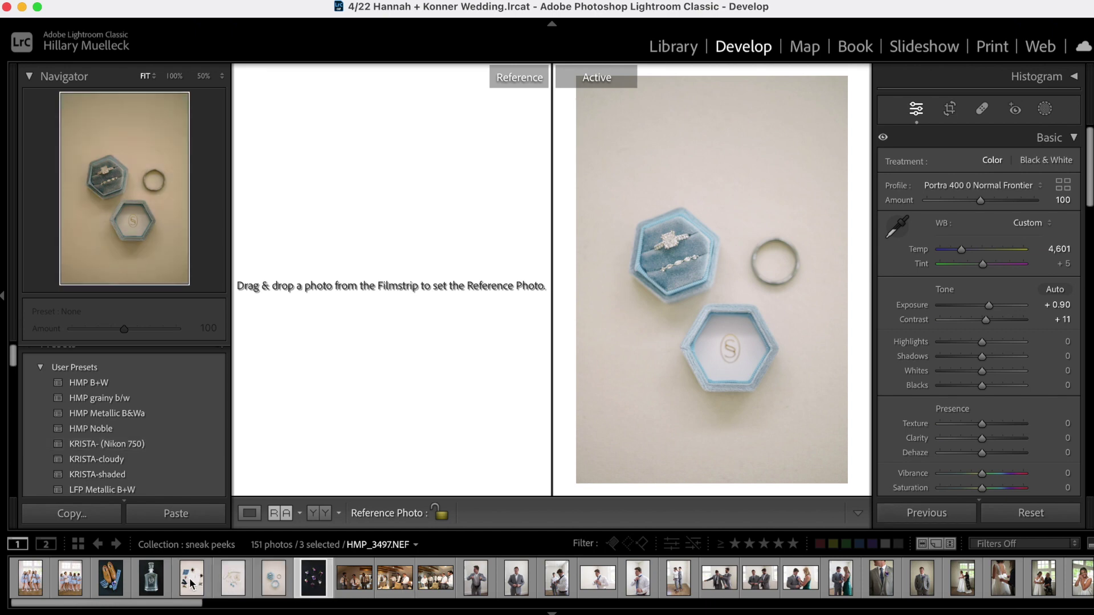
click(334, 361)
drag(397, 304, 391, 294)
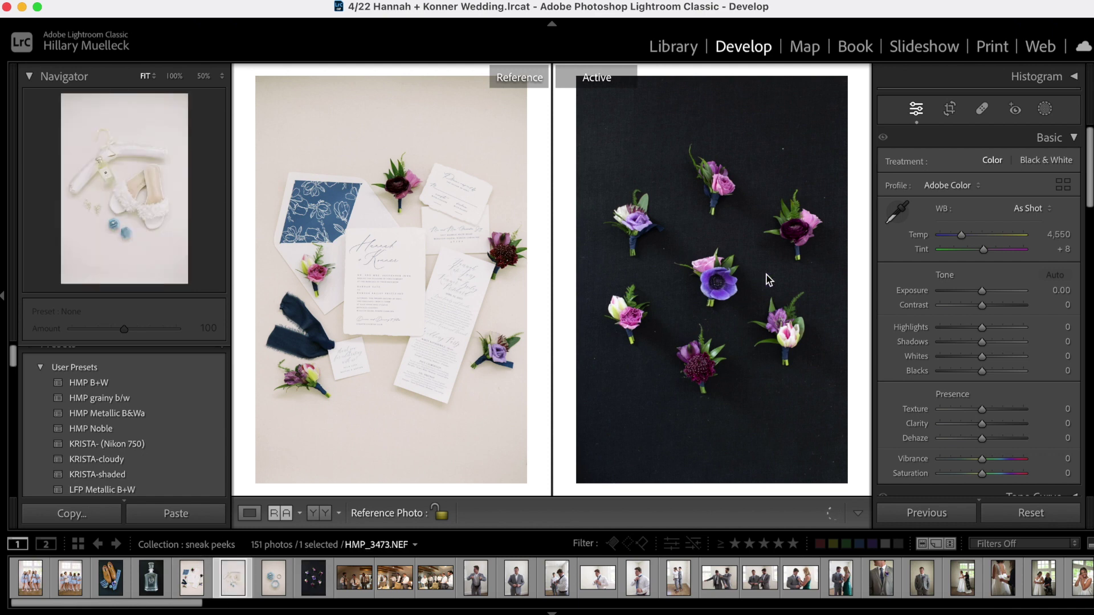
click(528, 241)
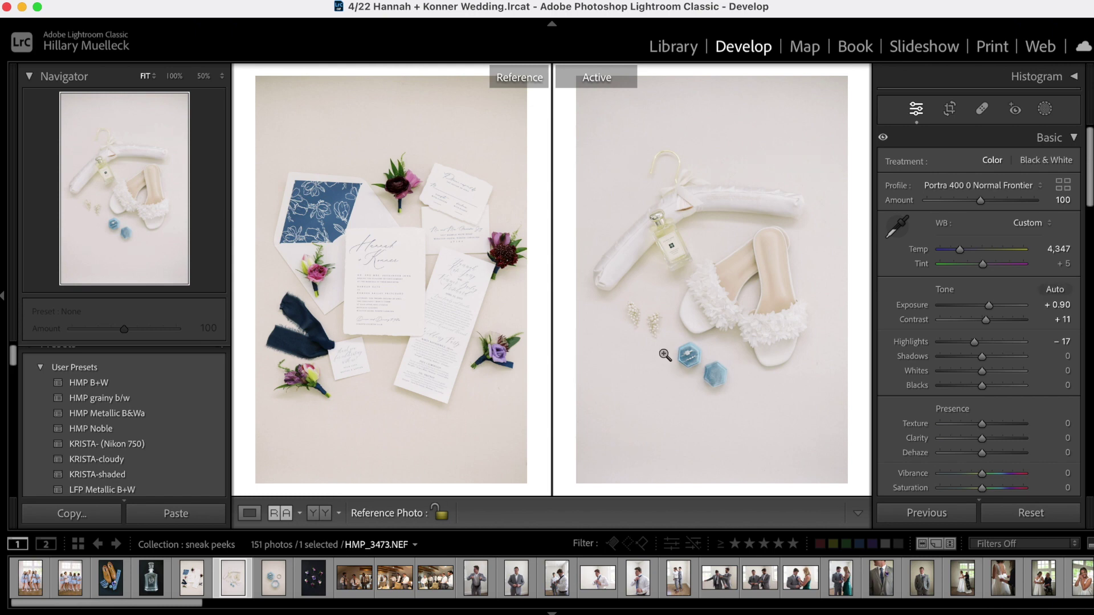
key(=)
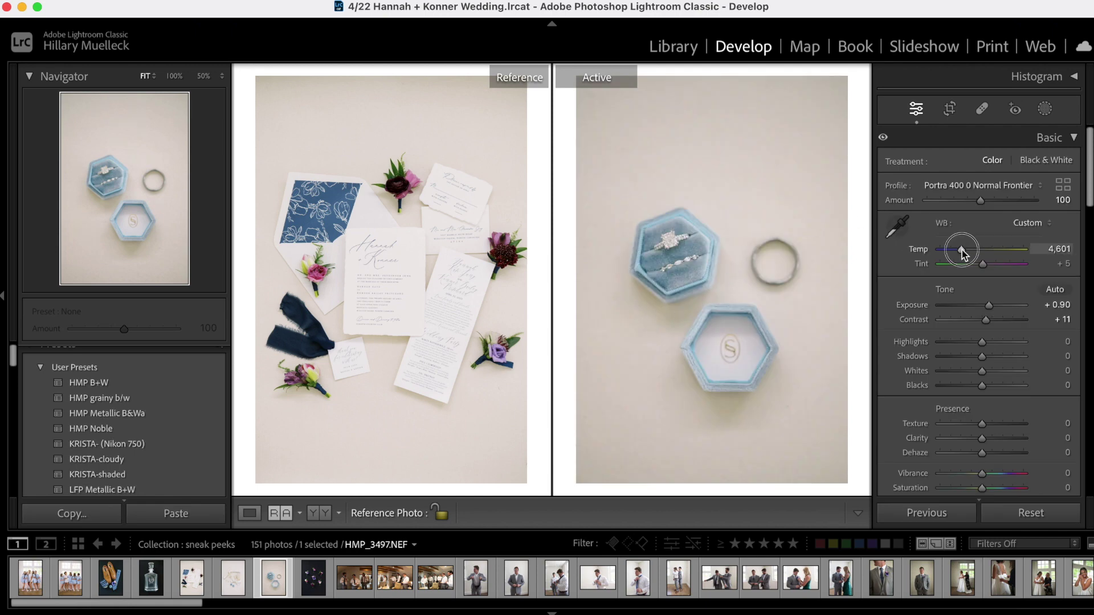
drag(961, 249, 960, 249)
key(equal)
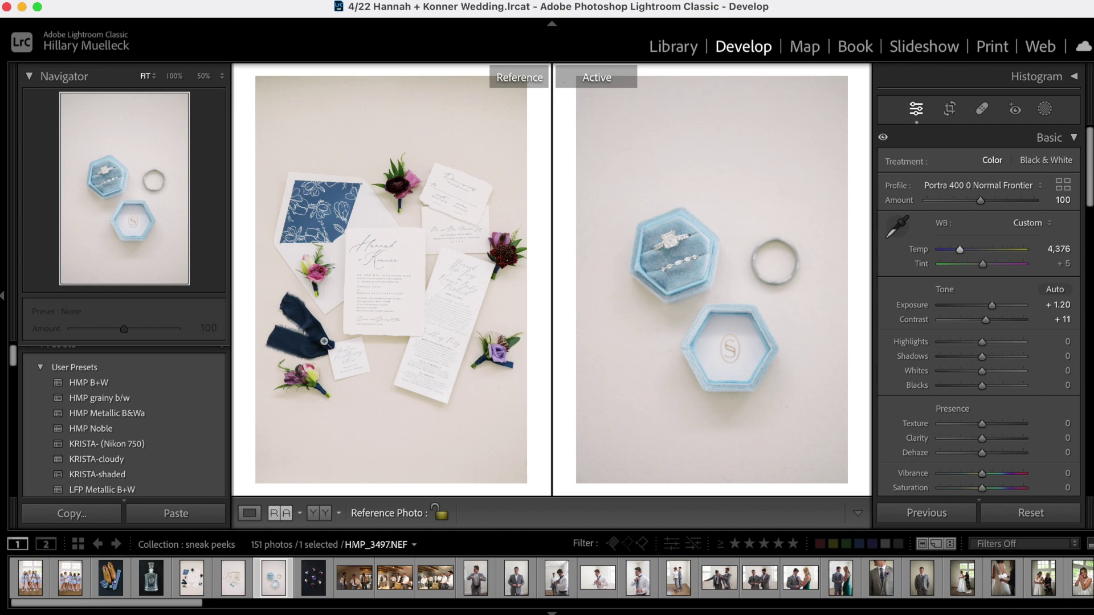
- Sync the bottle photo's settings to the boutonnieres photo and lower its exposure to +0.80
click(149, 582)
super+click(310, 581)
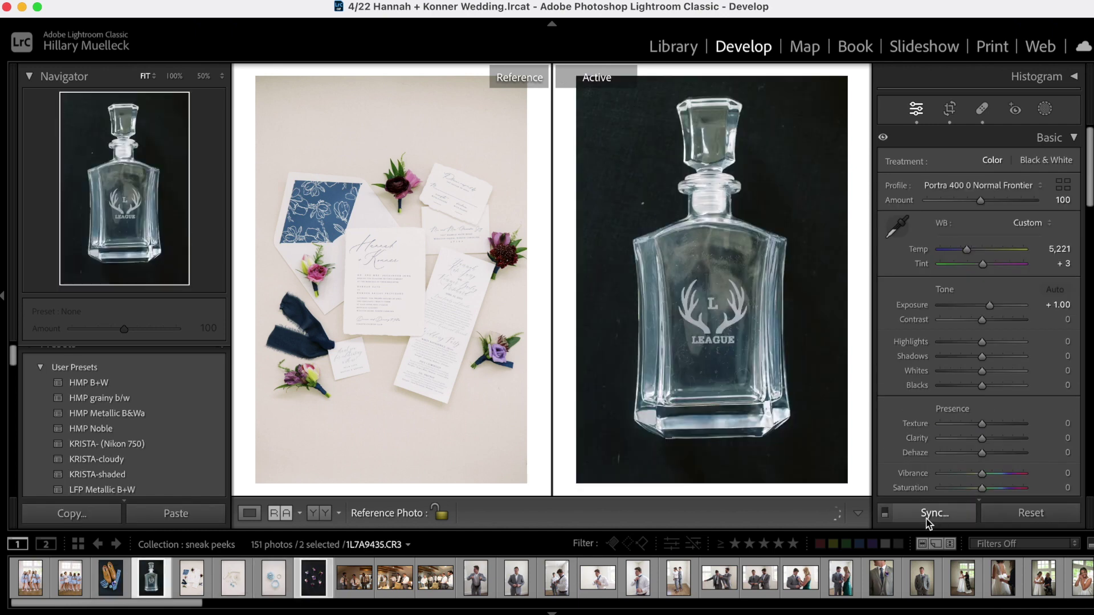
alt+click(928, 515)
click(320, 584)
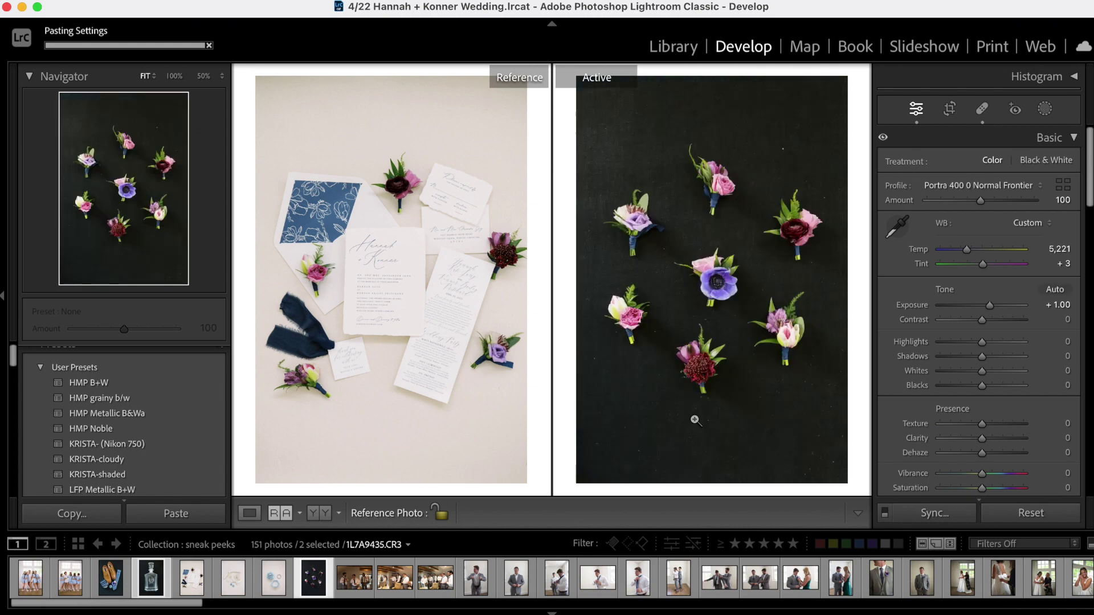
key(q)
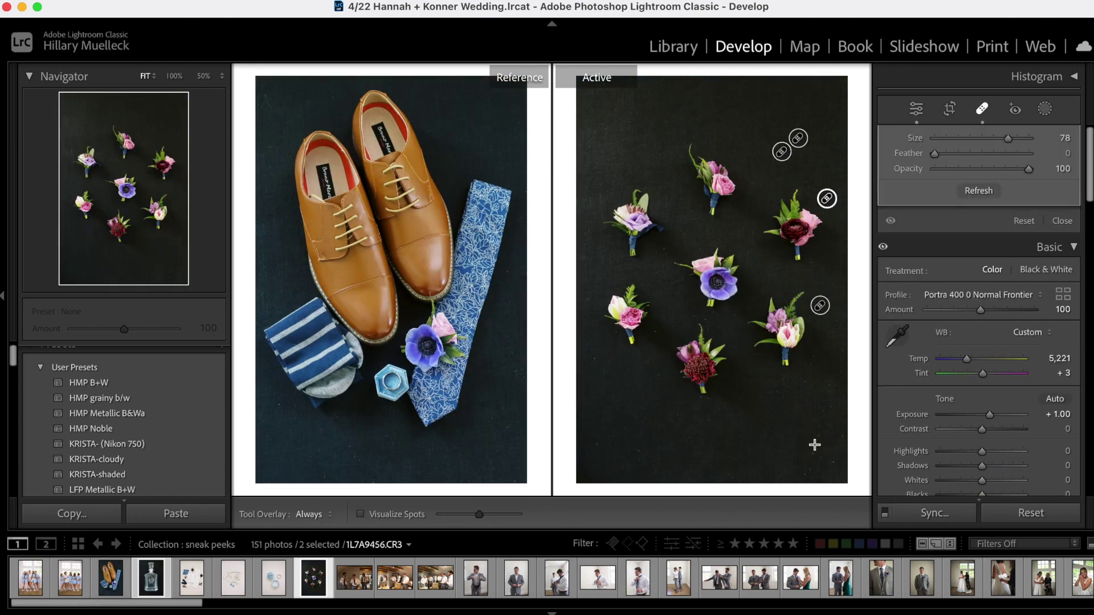
key(q)
key(minus)
key(minus)
key(super+z)
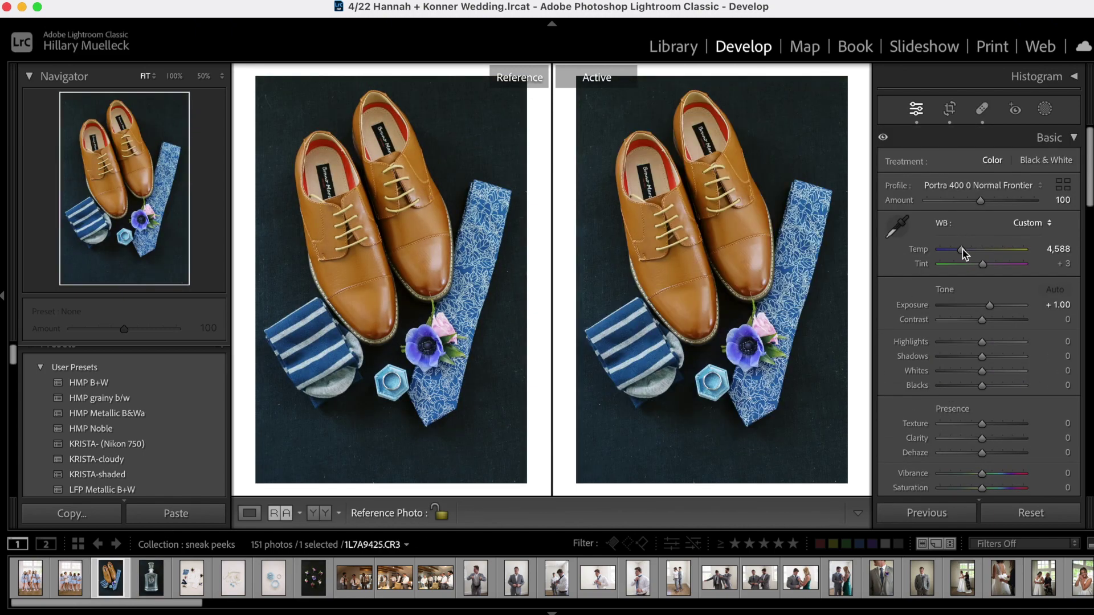
key(minus)
click(321, 587)
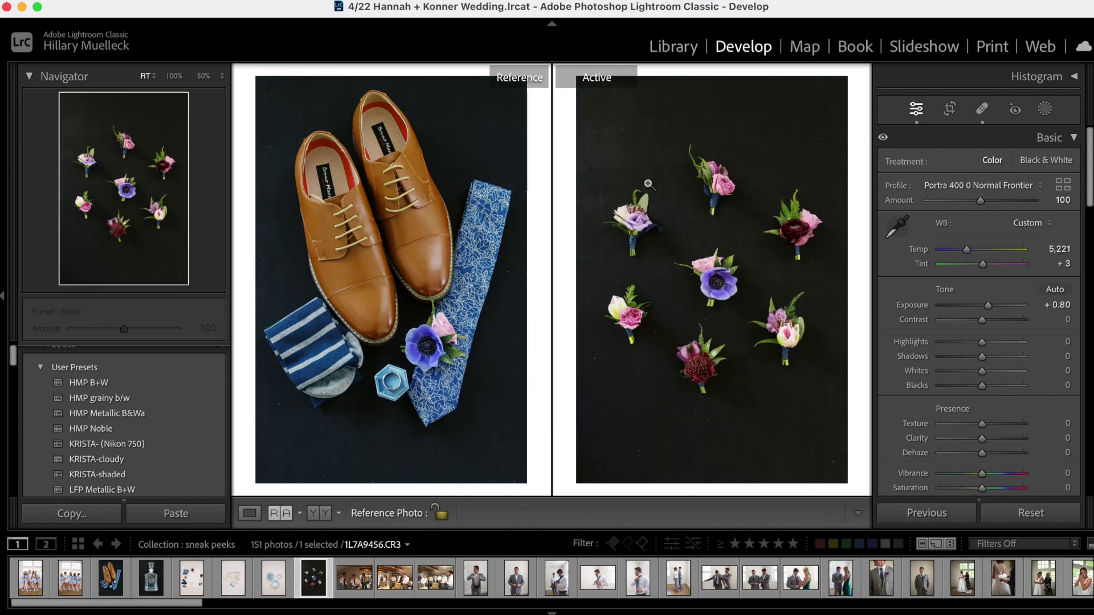
- Switch to the Library grid and scroll through the sneak peeks thumbnails
click(675, 47)
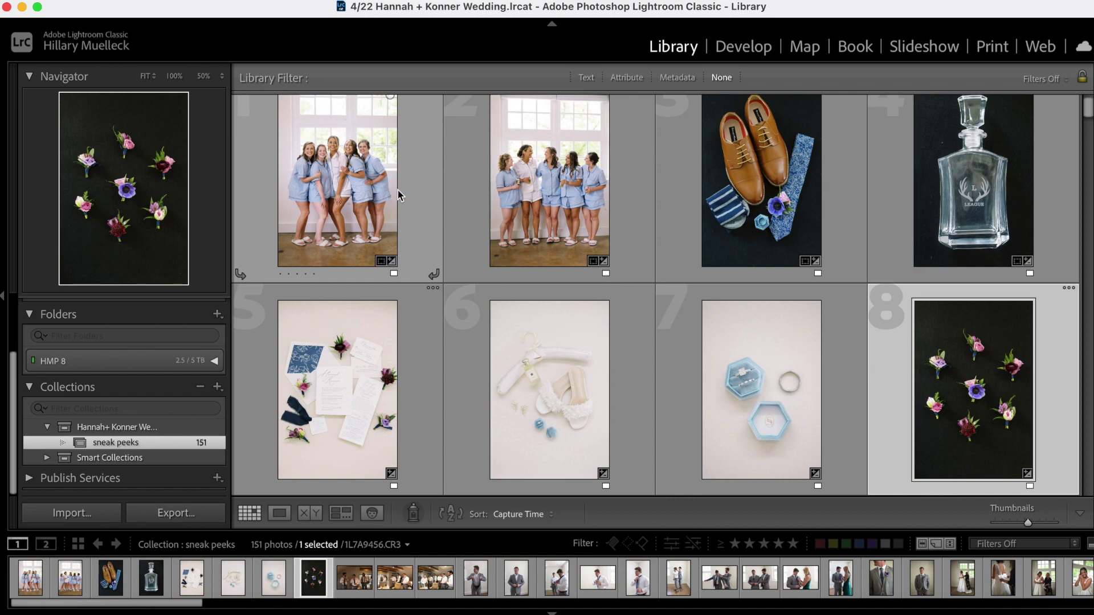
scroll(844, 406, down, 2)
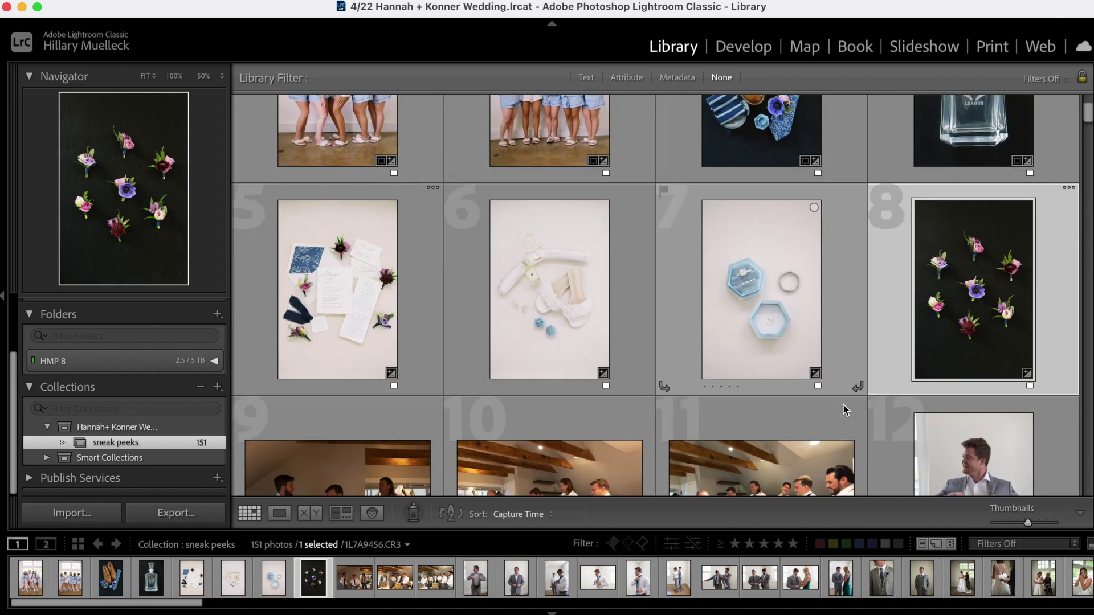
scroll(845, 409, up, 2)
scroll(843, 404, down, 10)
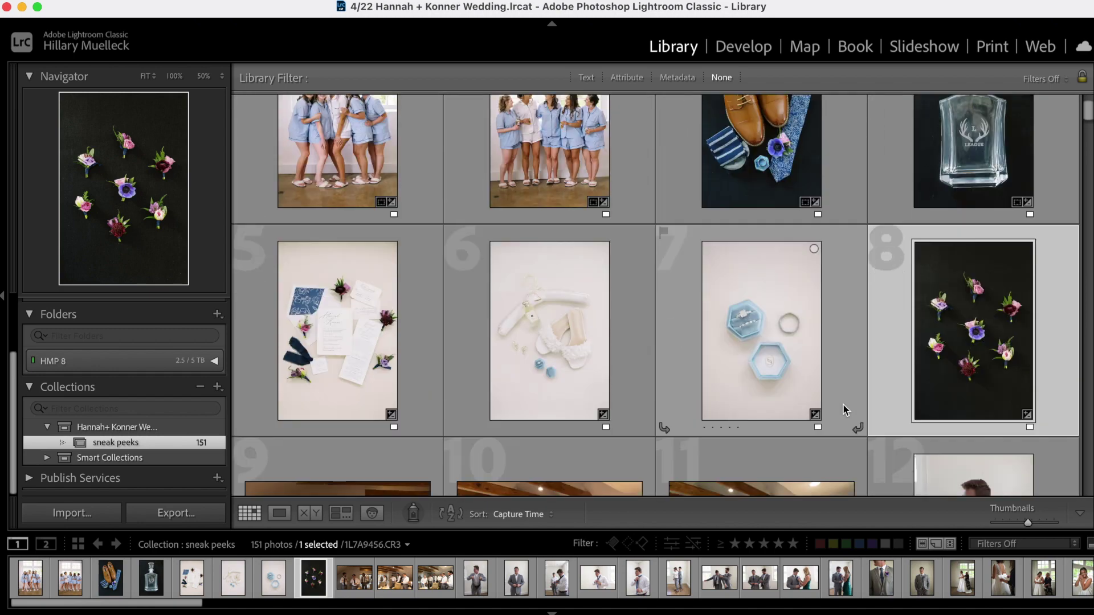
scroll(843, 403, down, 5)
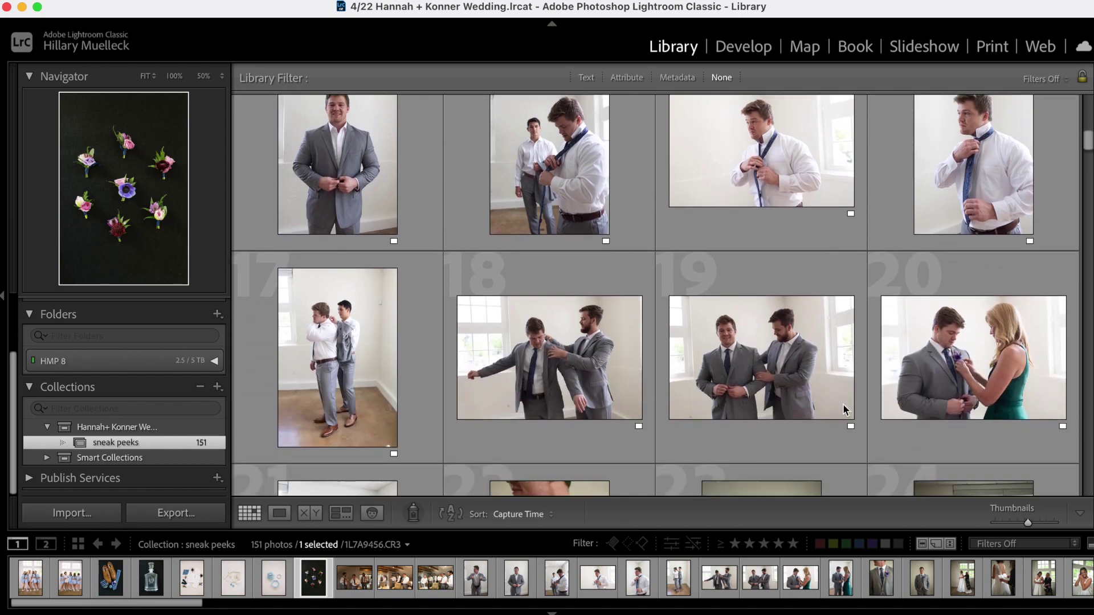
scroll(842, 403, down, 4)
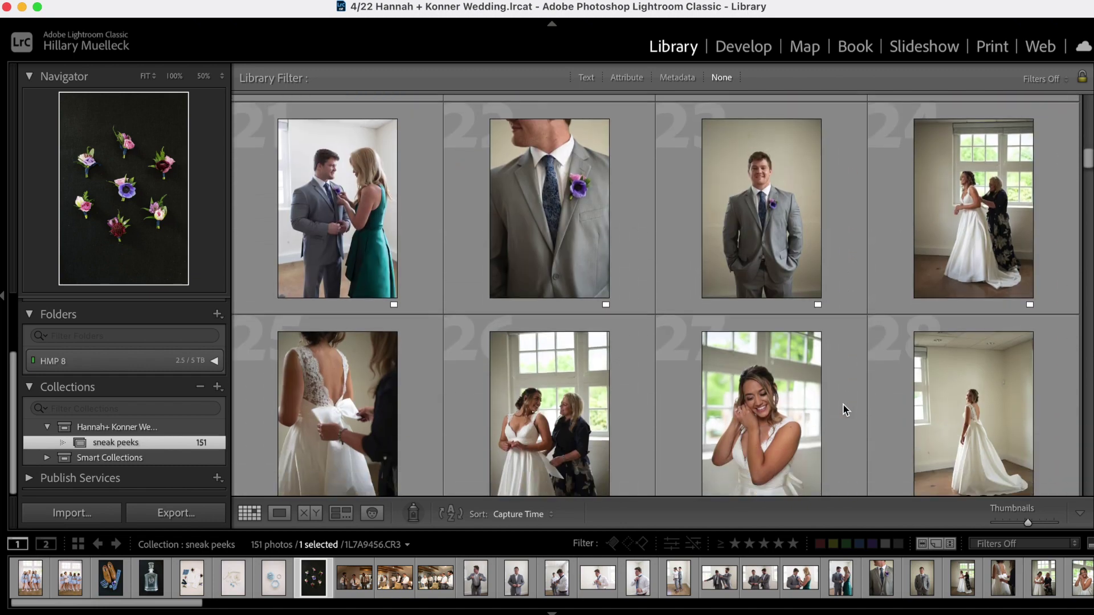
scroll(843, 404, up, 15)
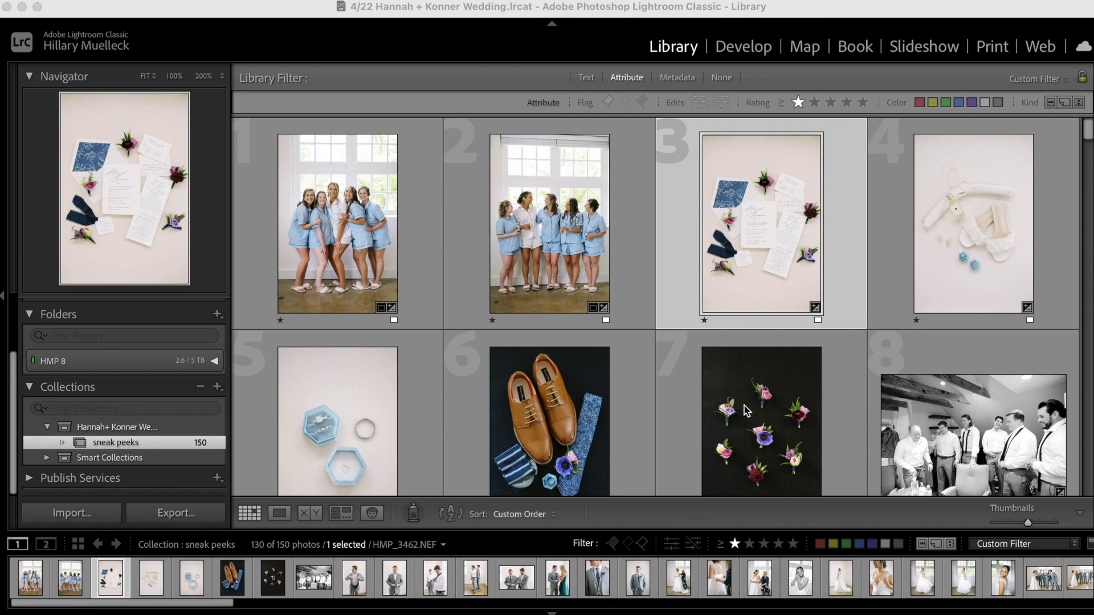
scroll(691, 333, down, 6)
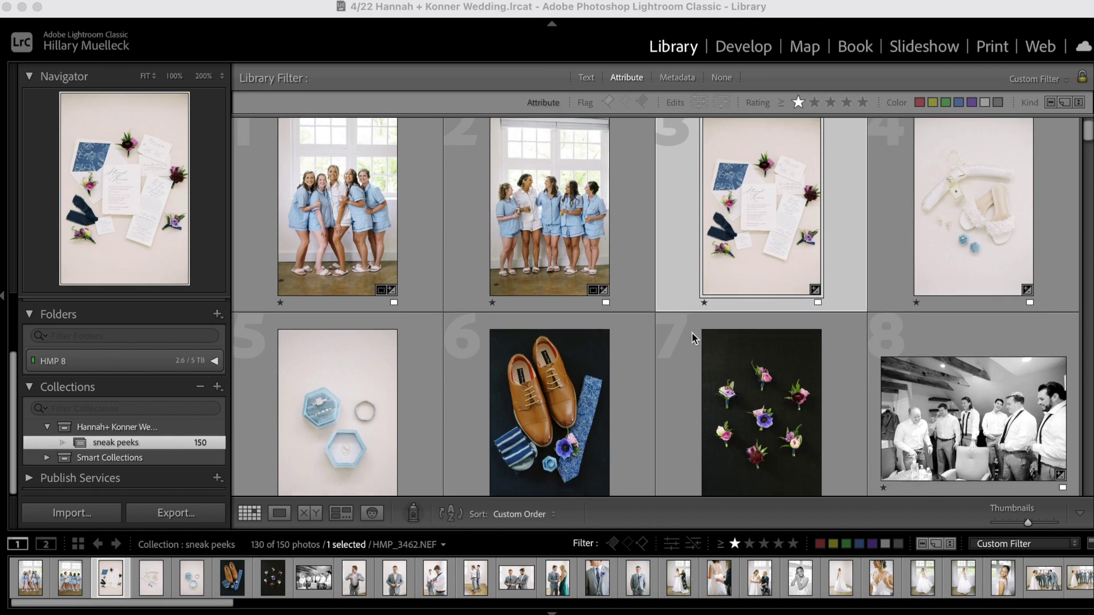
scroll(692, 333, down, 10)
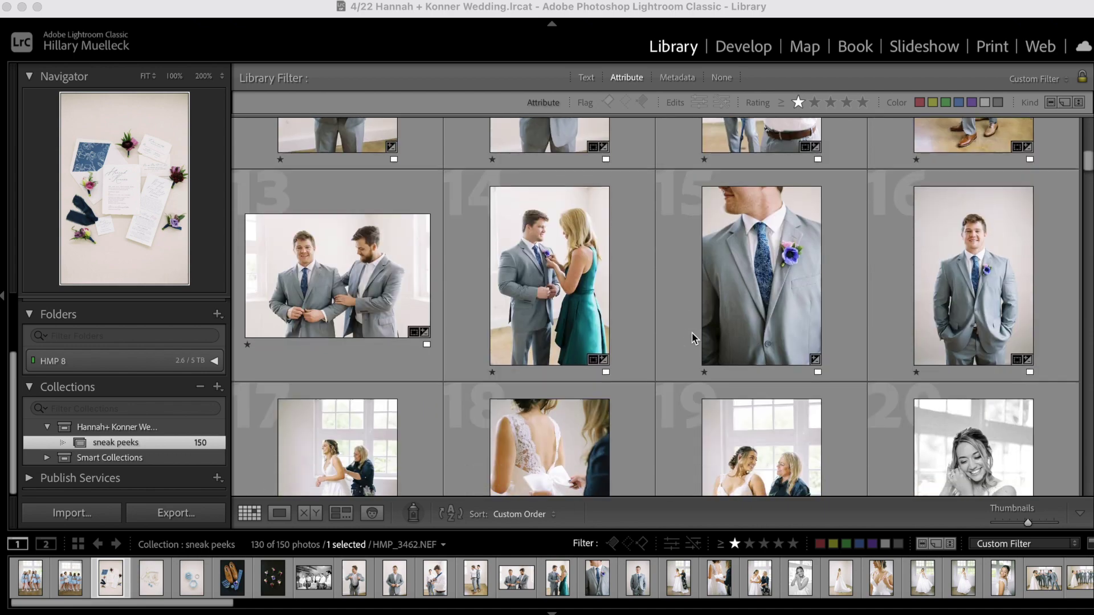
scroll(692, 333, down, 10)
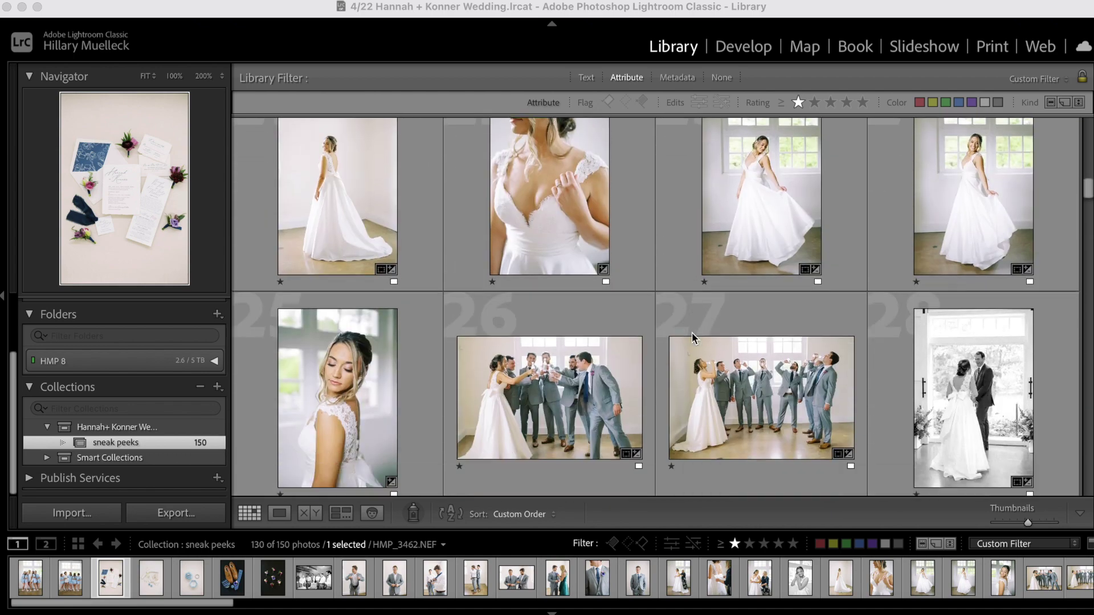
scroll(692, 333, down, 8)
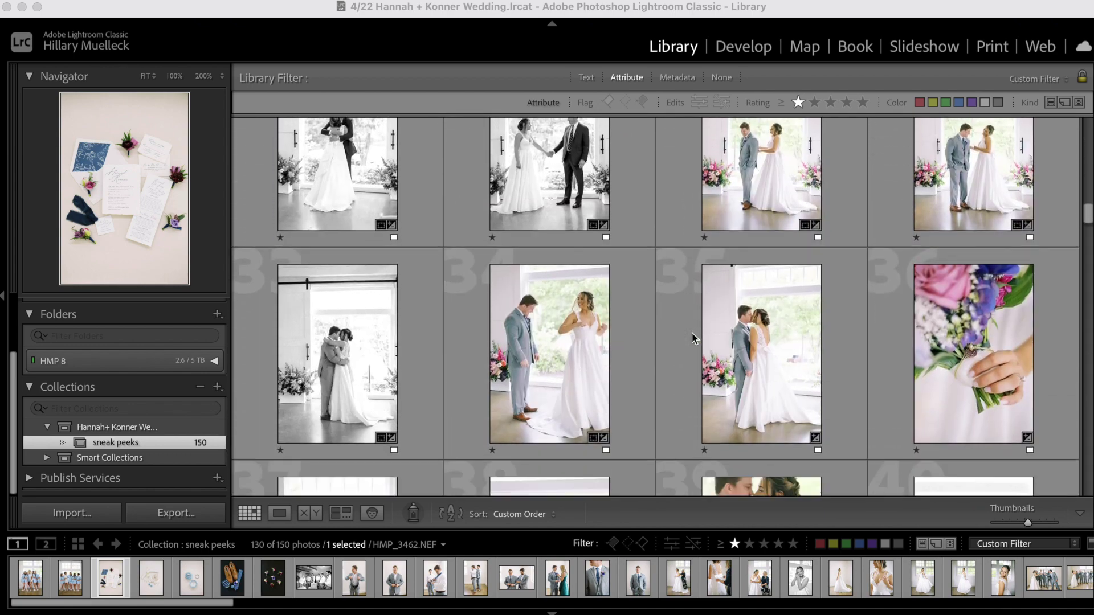
scroll(692, 339, down, 10)
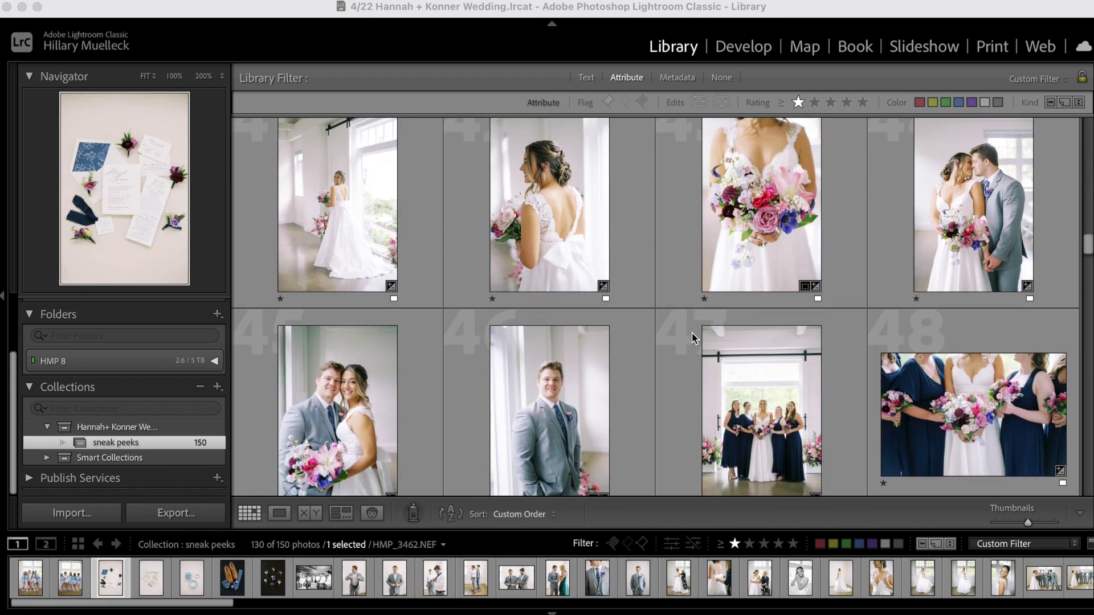
scroll(692, 338, down, 10)
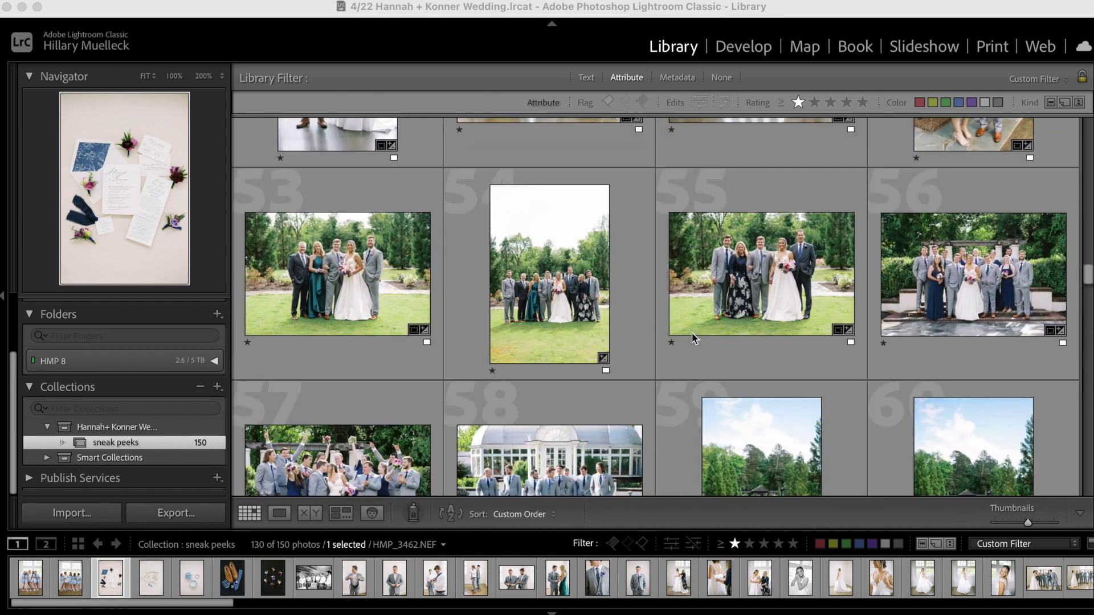
scroll(692, 338, down, 10)
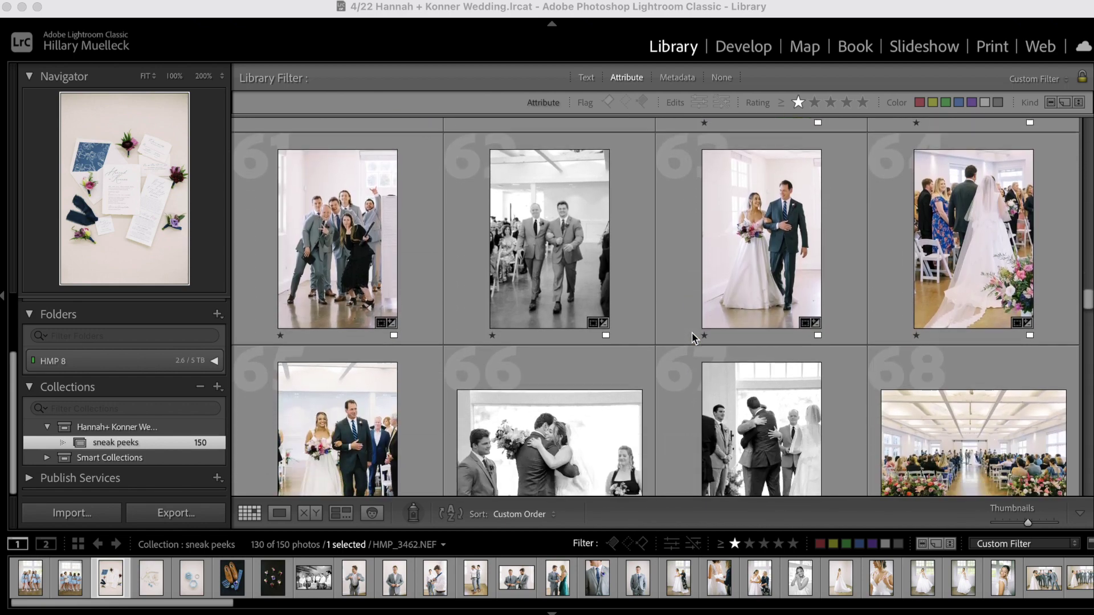
scroll(692, 338, down, 8)
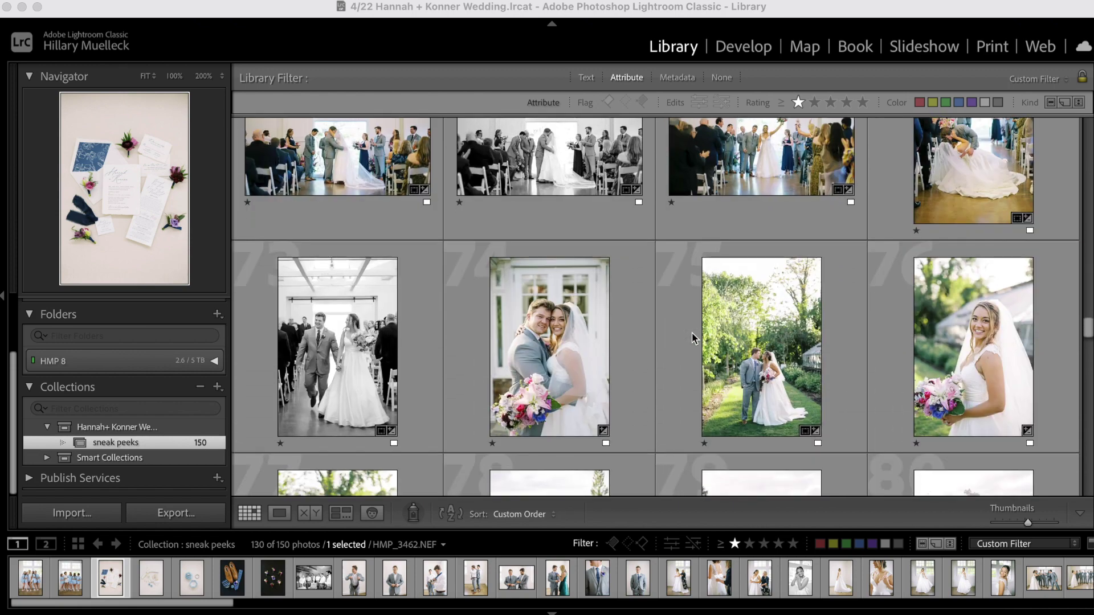
scroll(691, 338, down, 10)
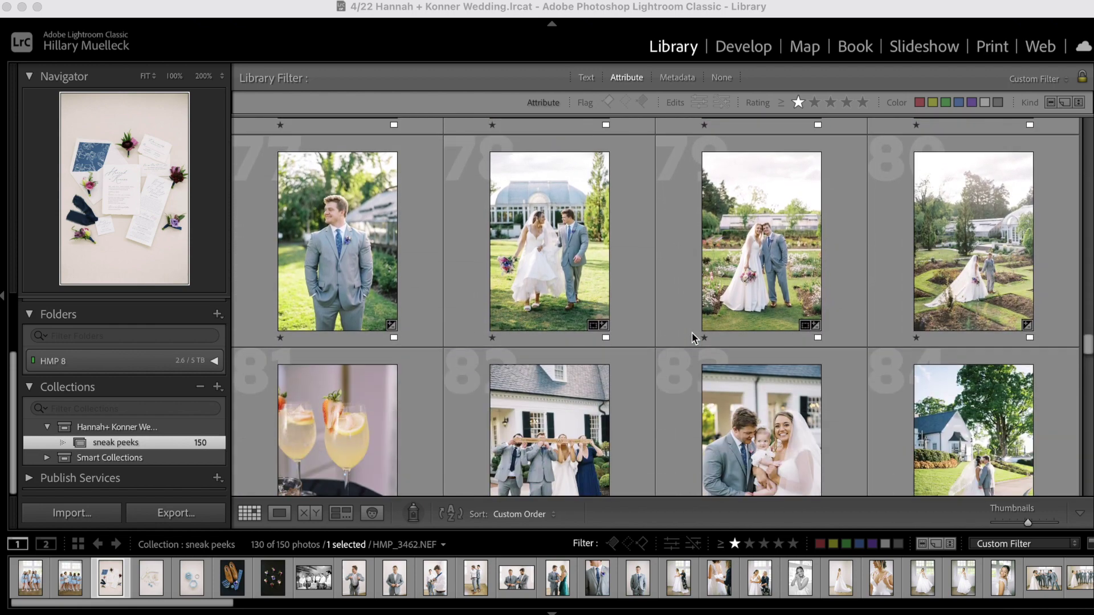
scroll(691, 338, down, 8)
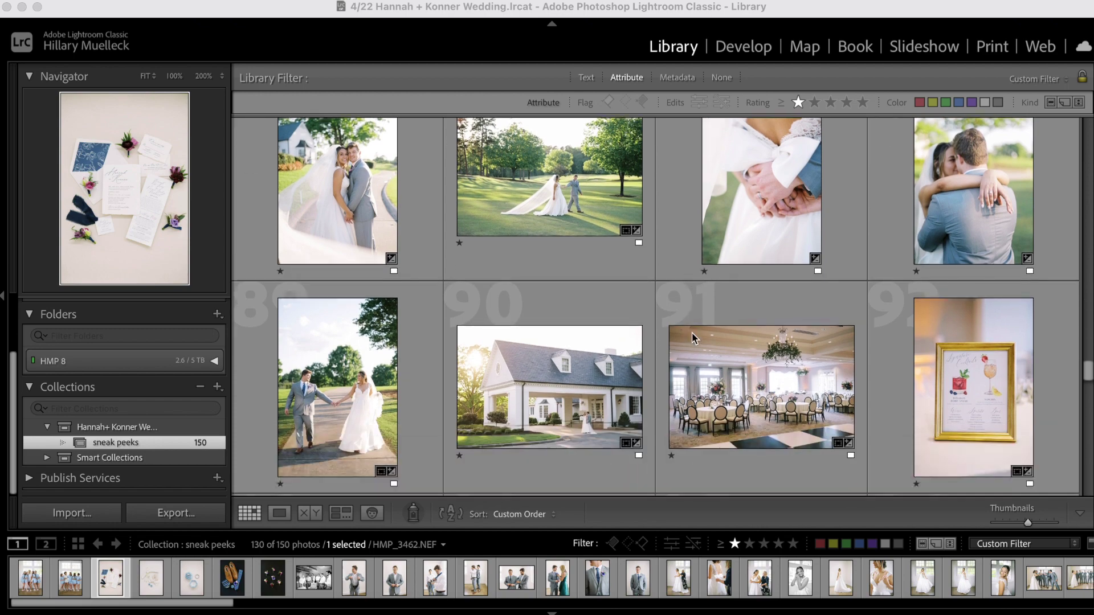
scroll(692, 338, down, 8)
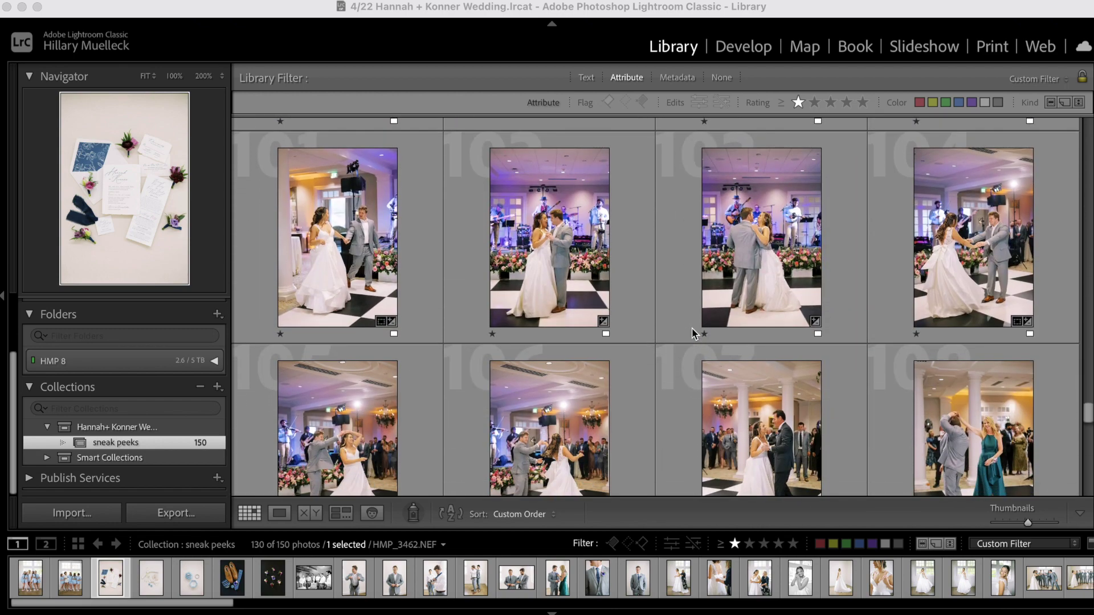
scroll(737, 398, down, 4)
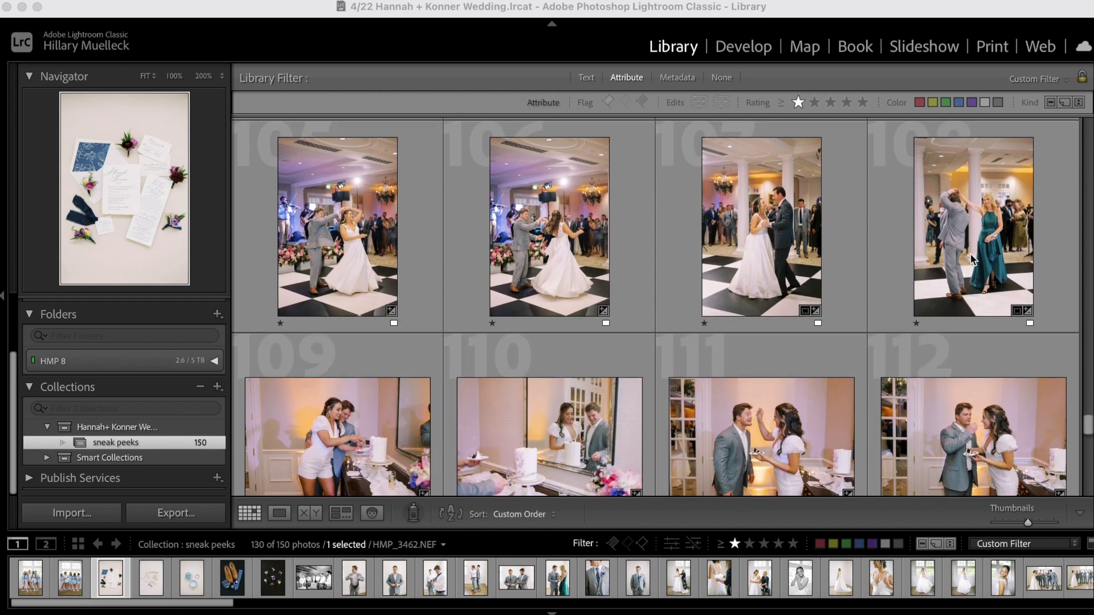
scroll(971, 258, down, 1)
scroll(972, 258, down, 4)
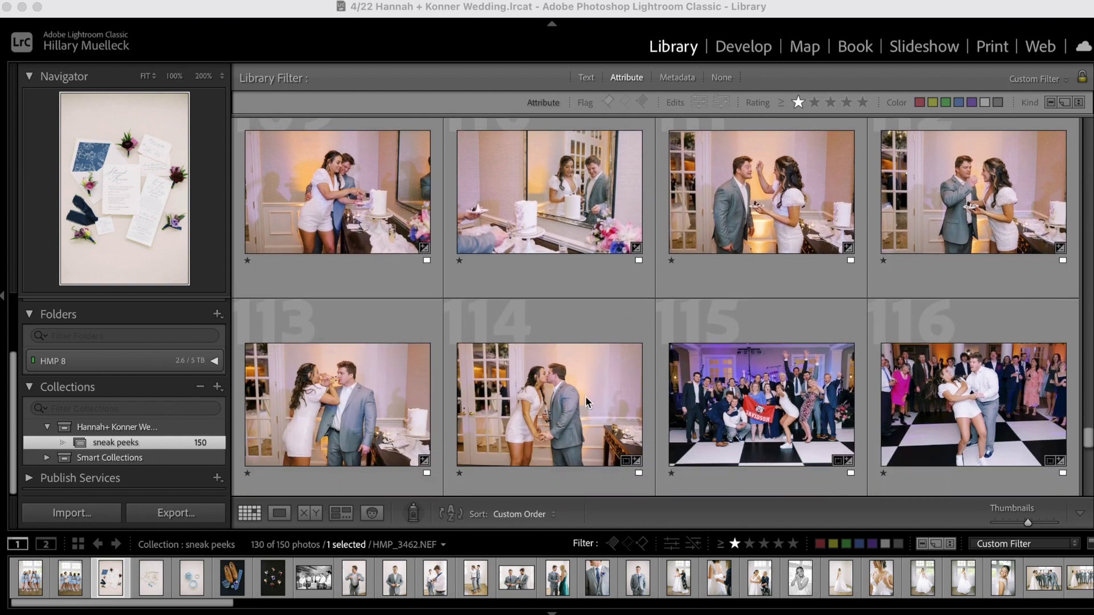
scroll(593, 396, down, 5)
scroll(594, 396, down, 2)
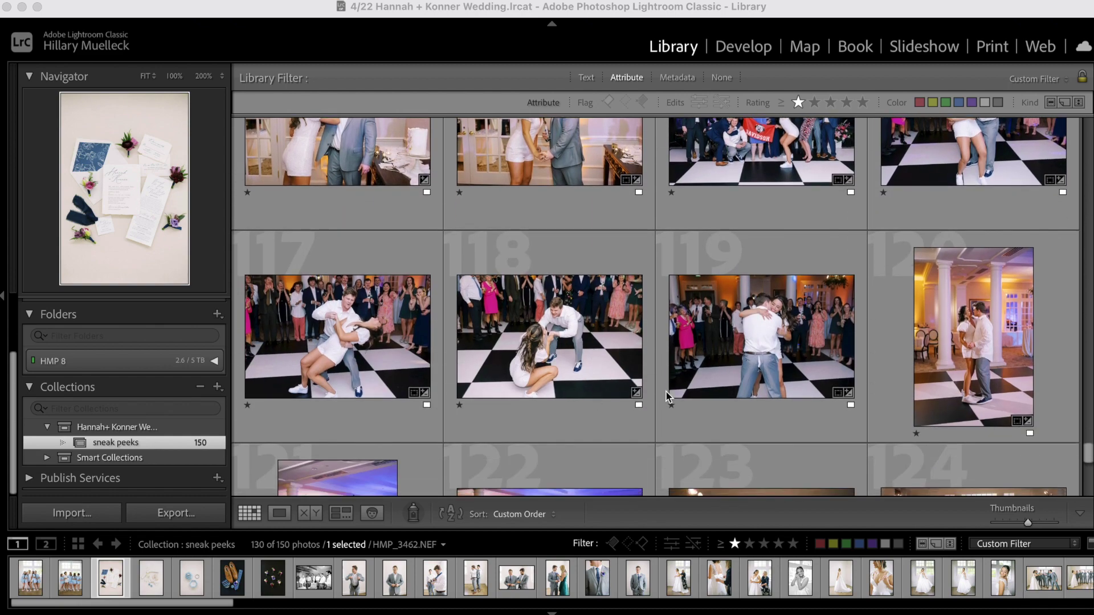
scroll(737, 397, down, 3)
scroll(737, 398, down, 2)
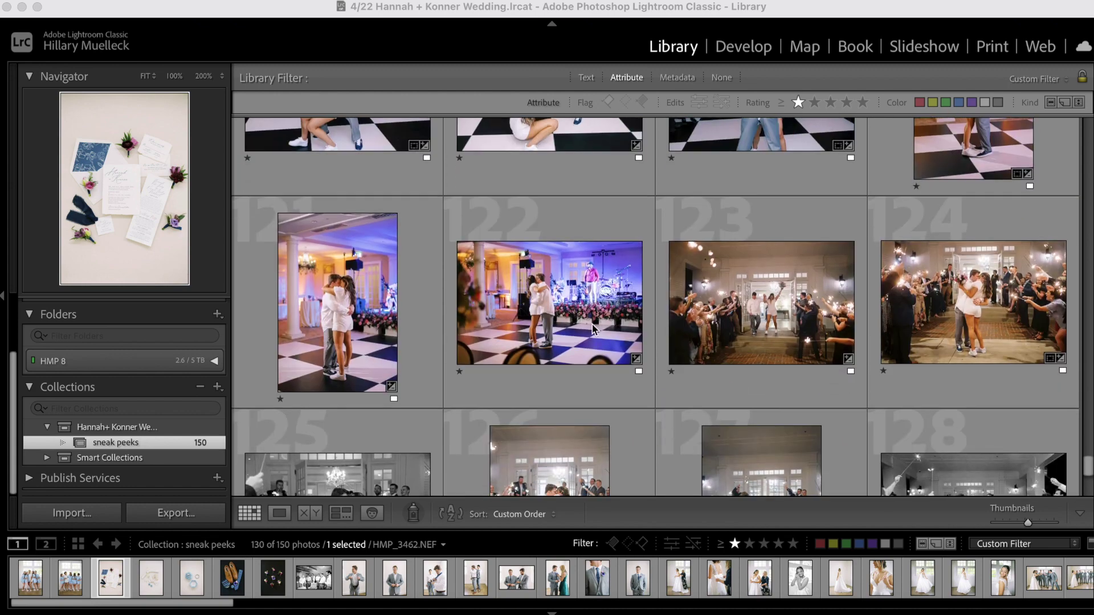
scroll(592, 330, down, 3)
scroll(592, 324, up, 2)
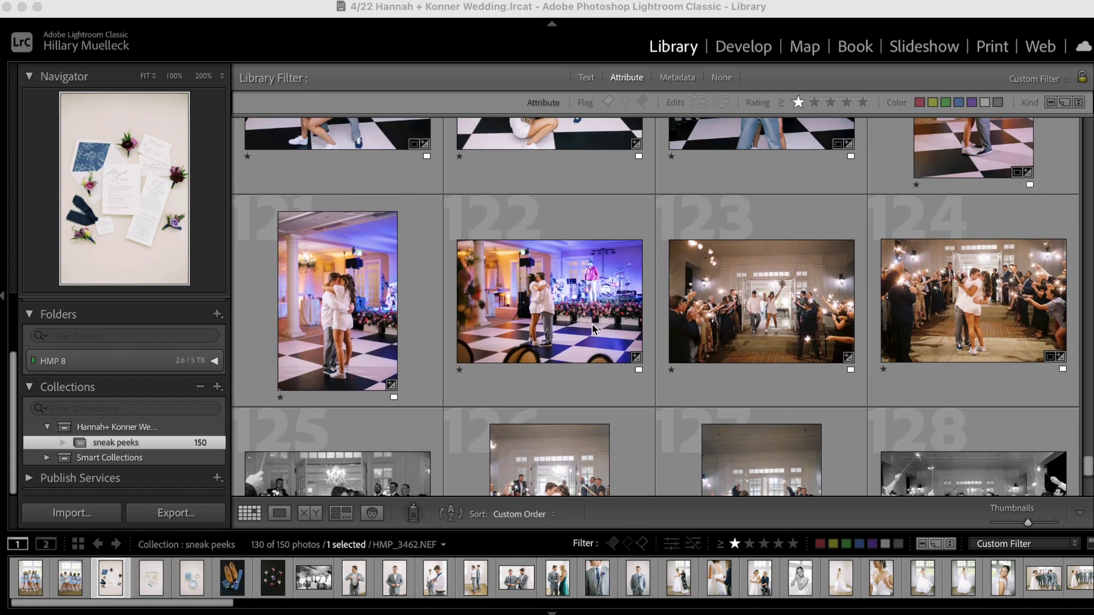
scroll(593, 328, down, 3)
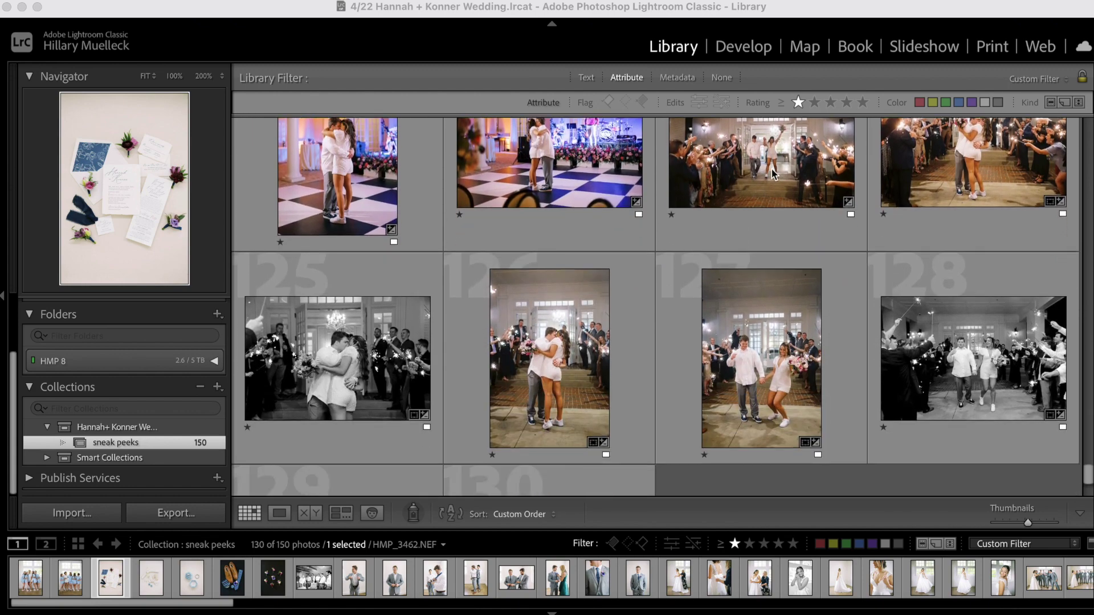
scroll(757, 401, down, 3)
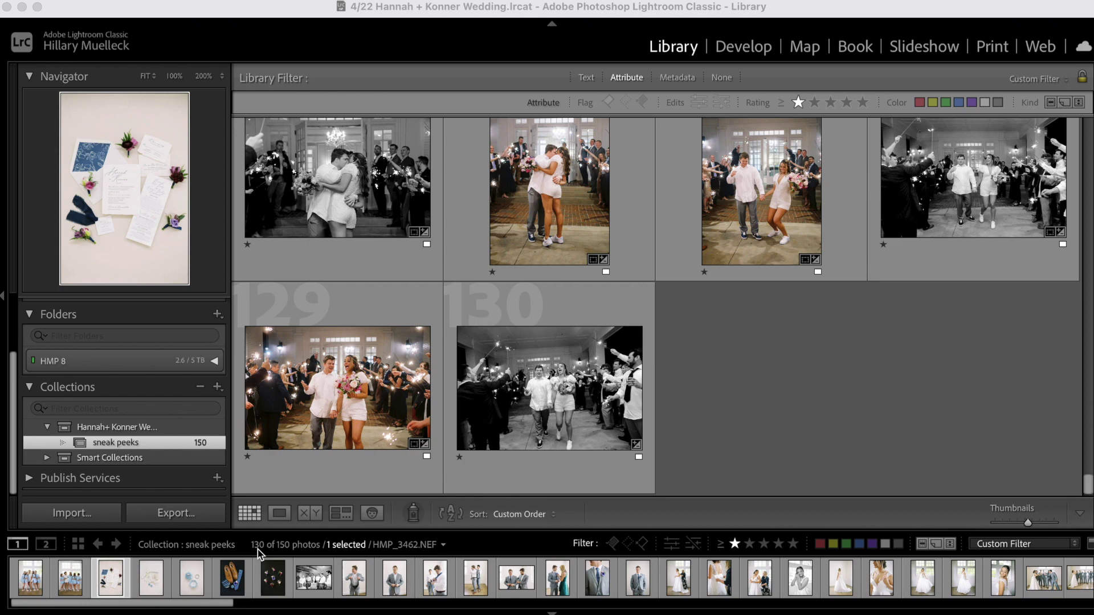
click(352, 197)
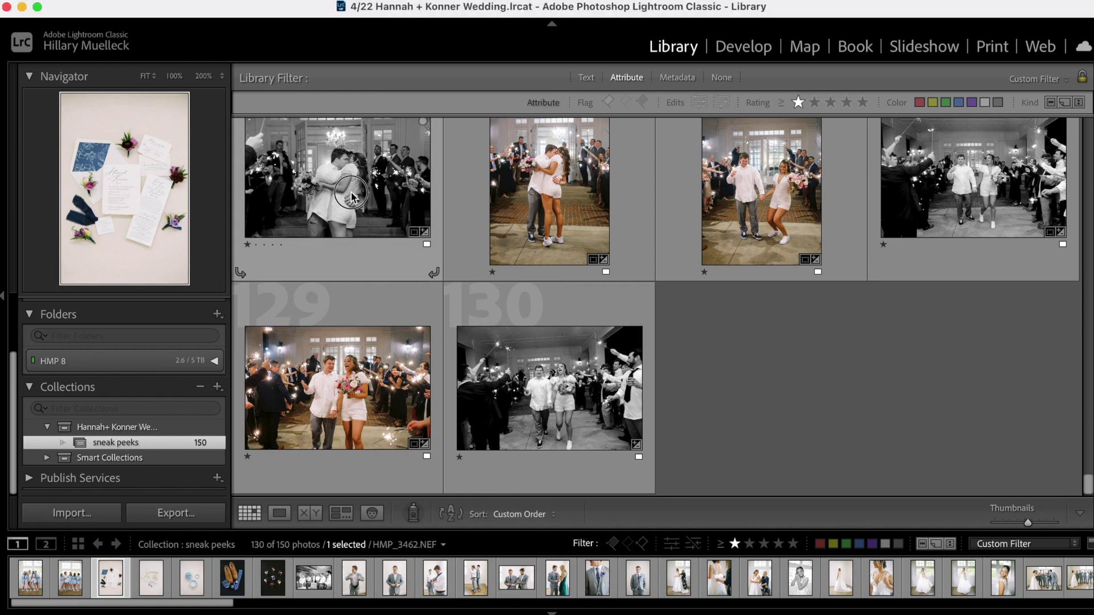
- Export all 130 photos with the Wedding Sneak Peeks preset, targeting the wedding folder on HMP 8
key(super+a)
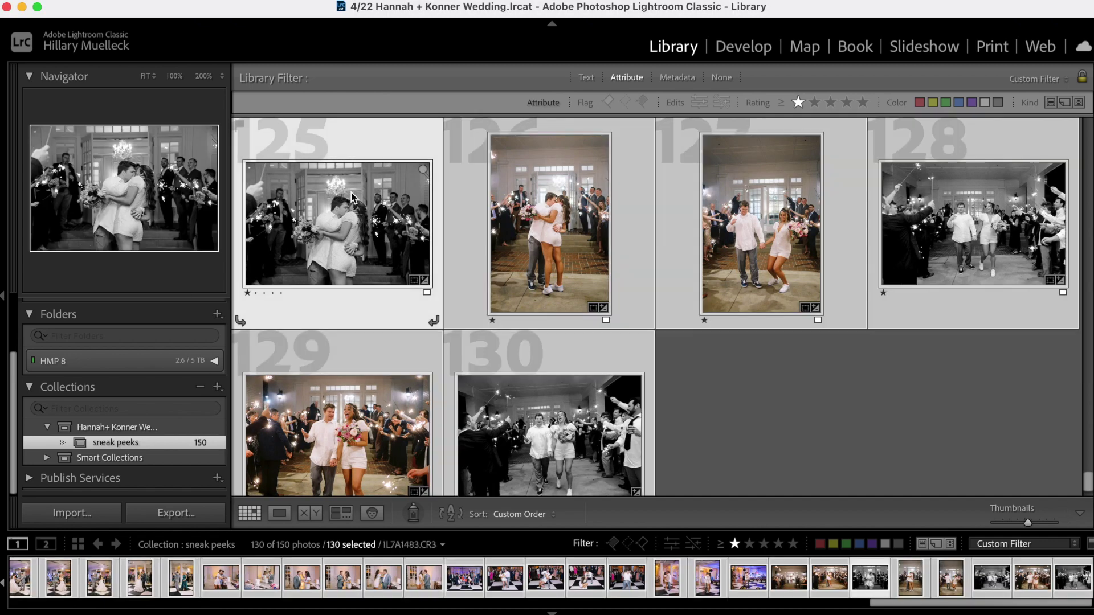
click(194, 515)
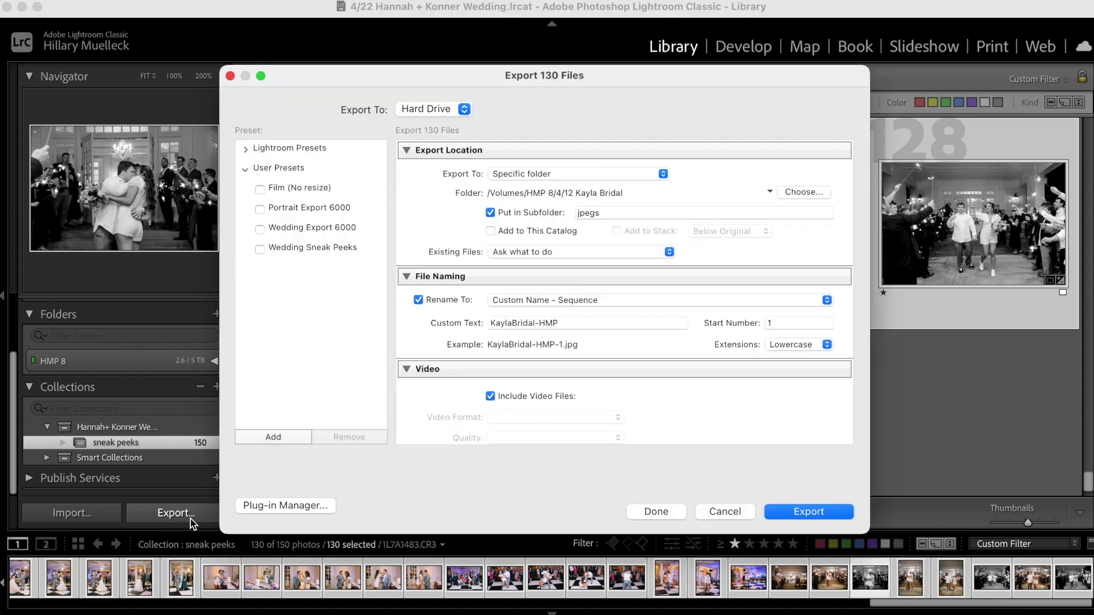
click(330, 251)
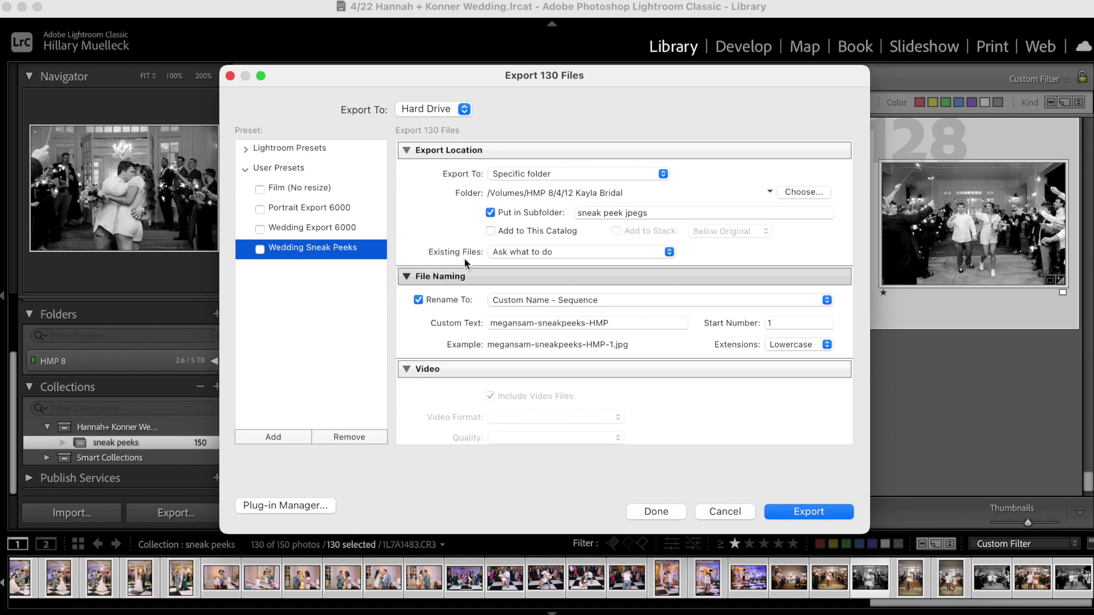
click(801, 194)
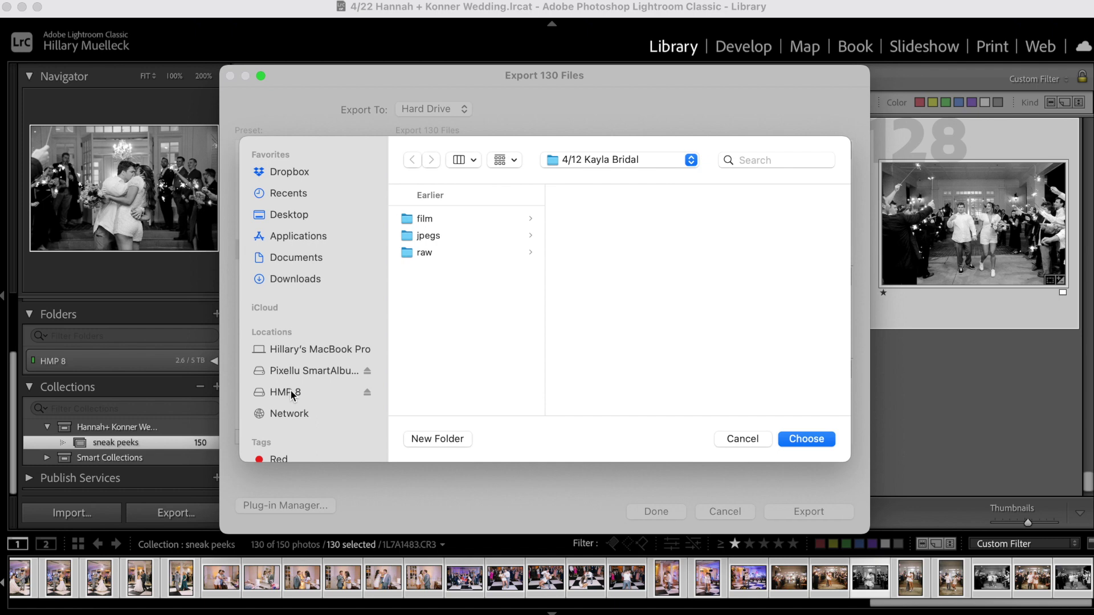
click(291, 392)
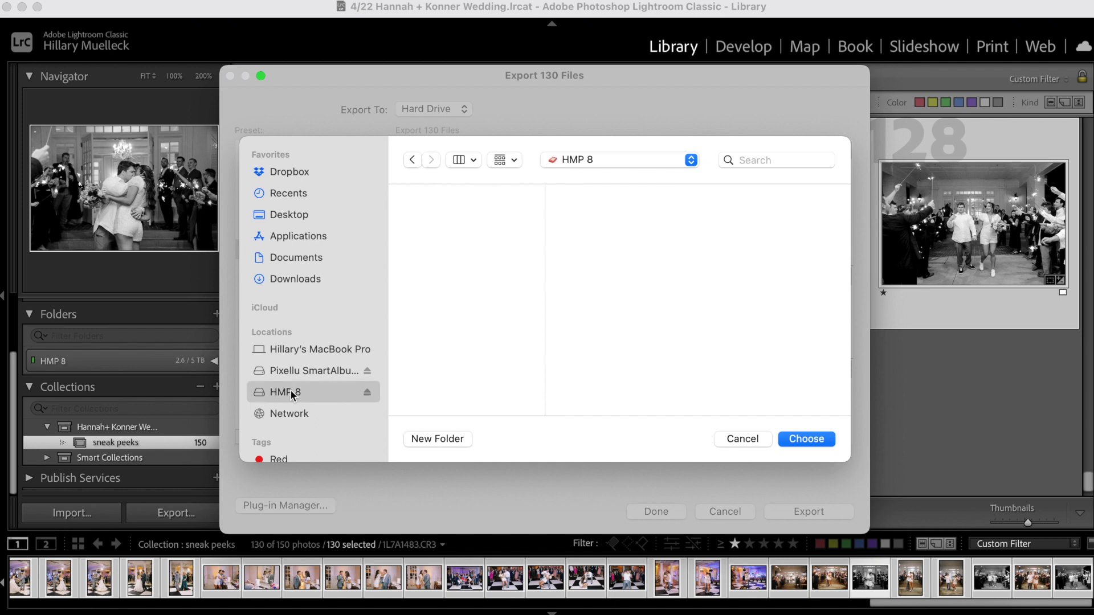
scroll(468, 373, down, 10)
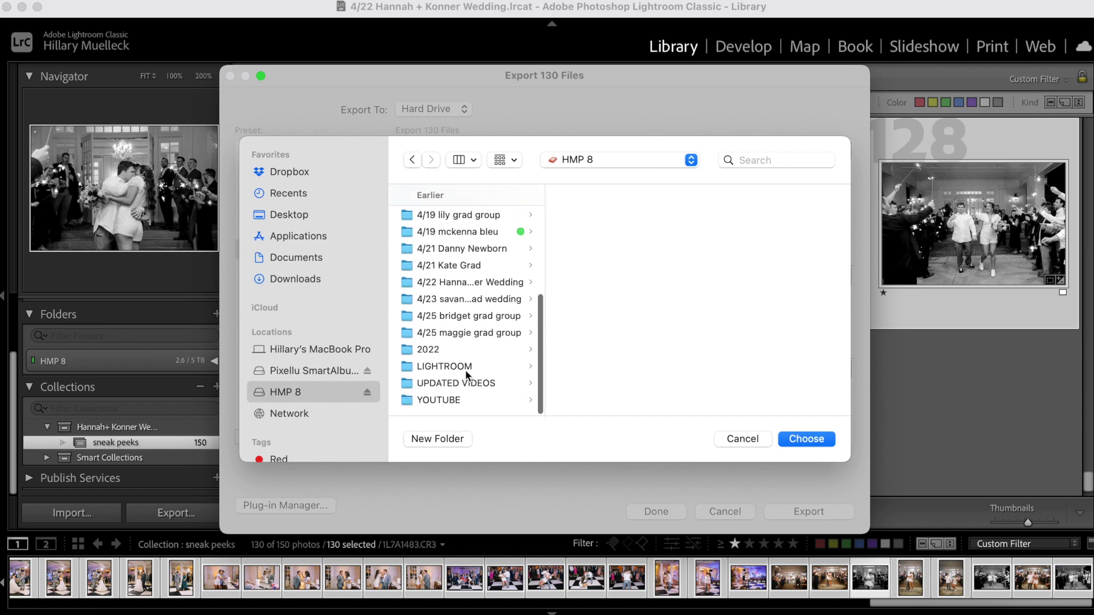
click(488, 282)
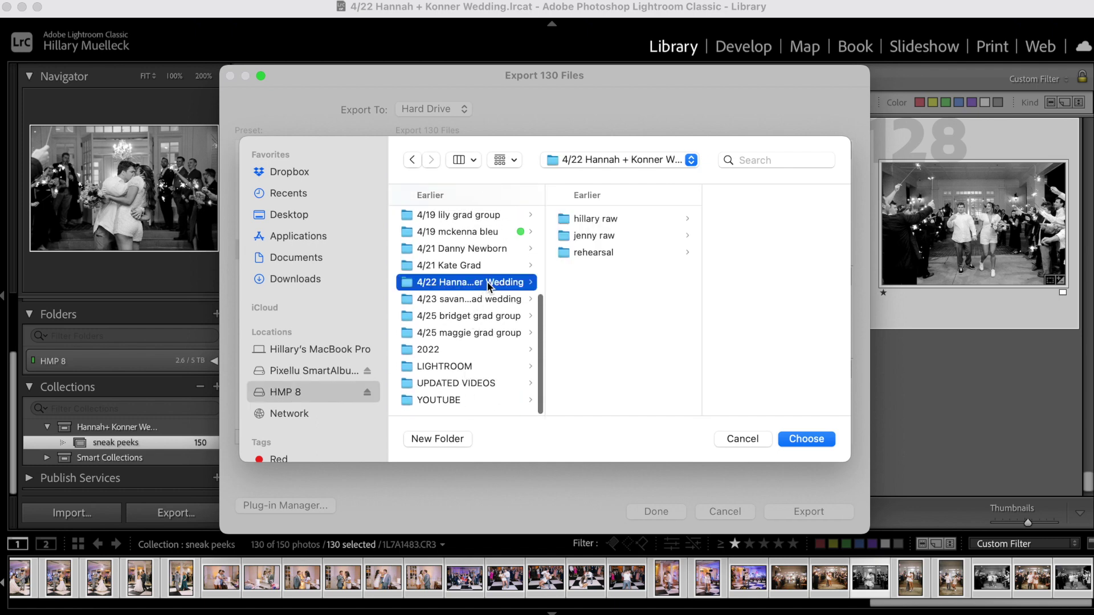
click(790, 440)
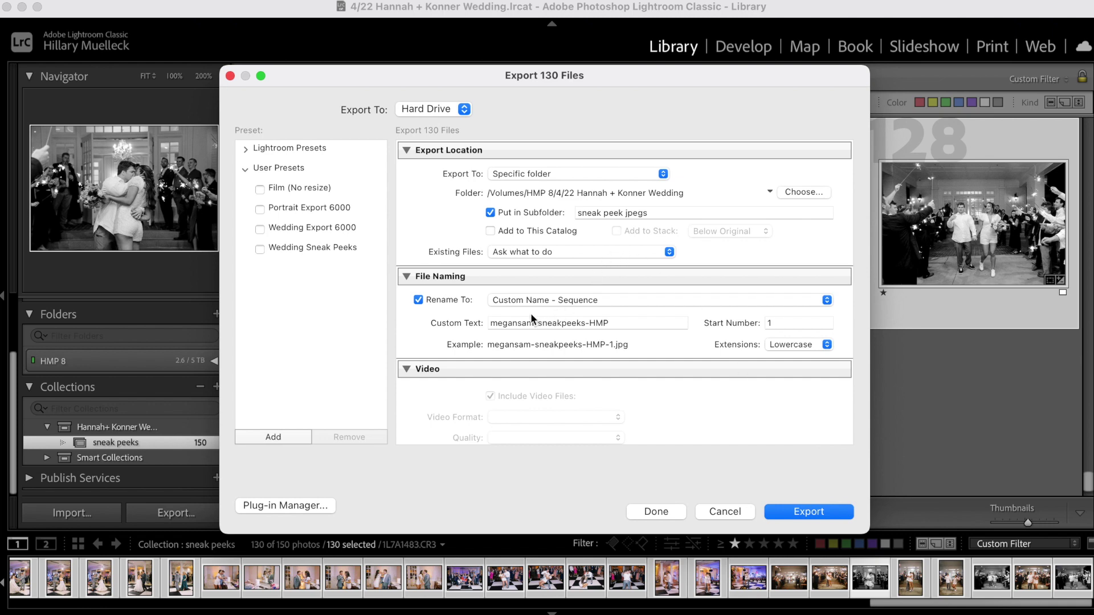
- Replace the custom file-name text with the couple's names and export the 130 JPEGs
click(520, 323)
click(520, 323)
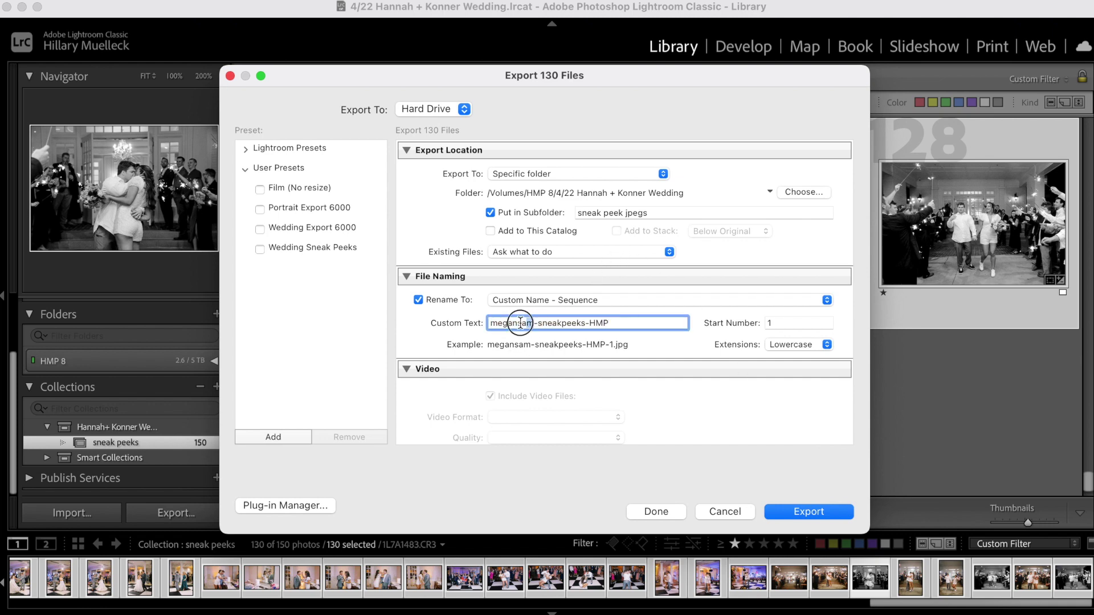
double_click(520, 323)
text(hannah)
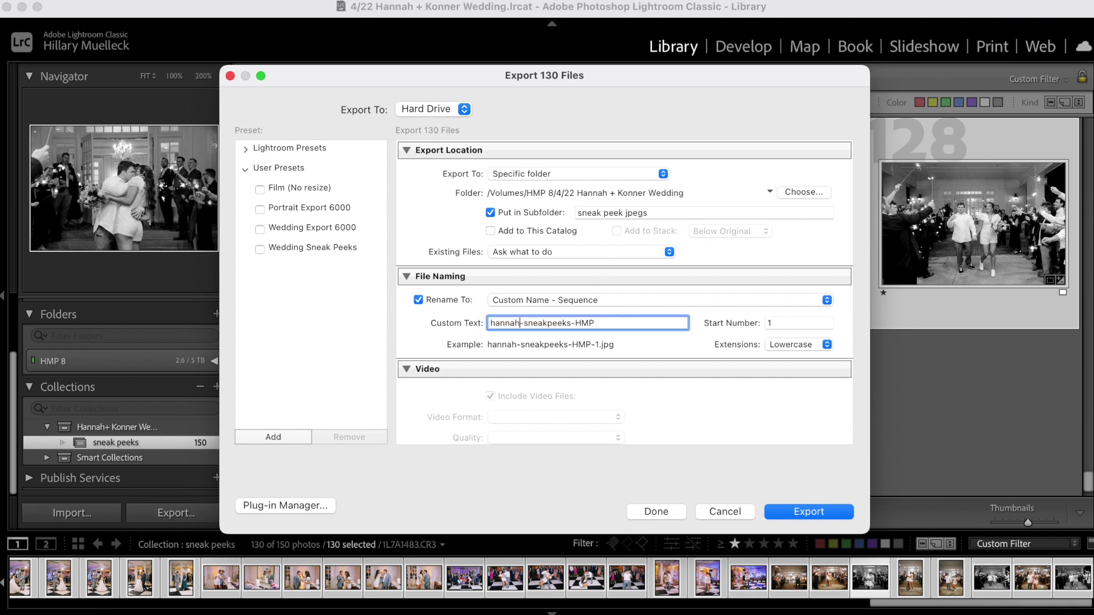
text(konner)
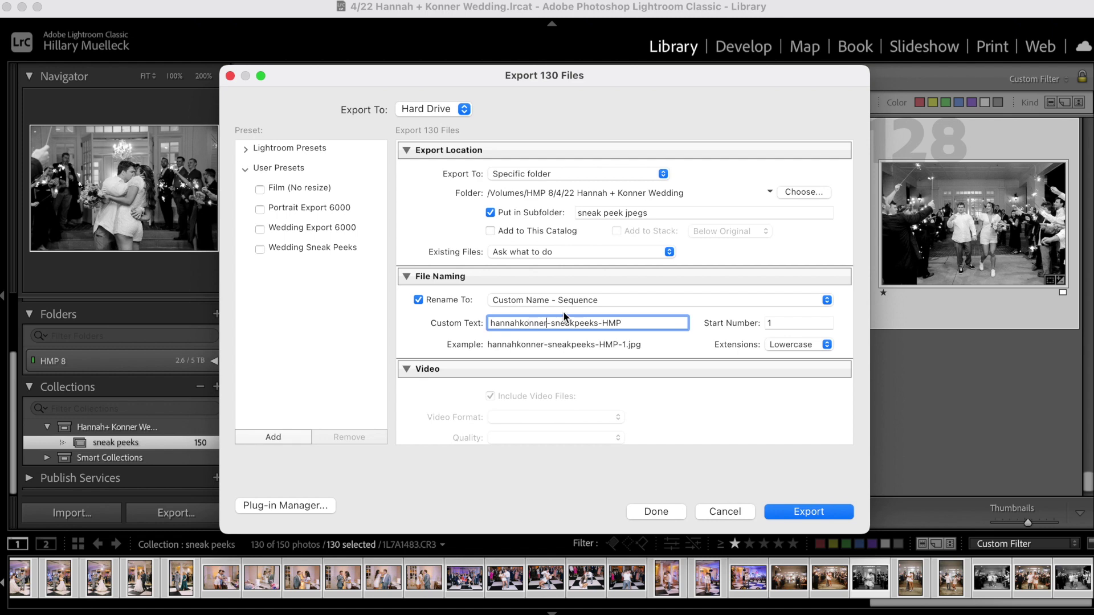
scroll(610, 319, down, 5)
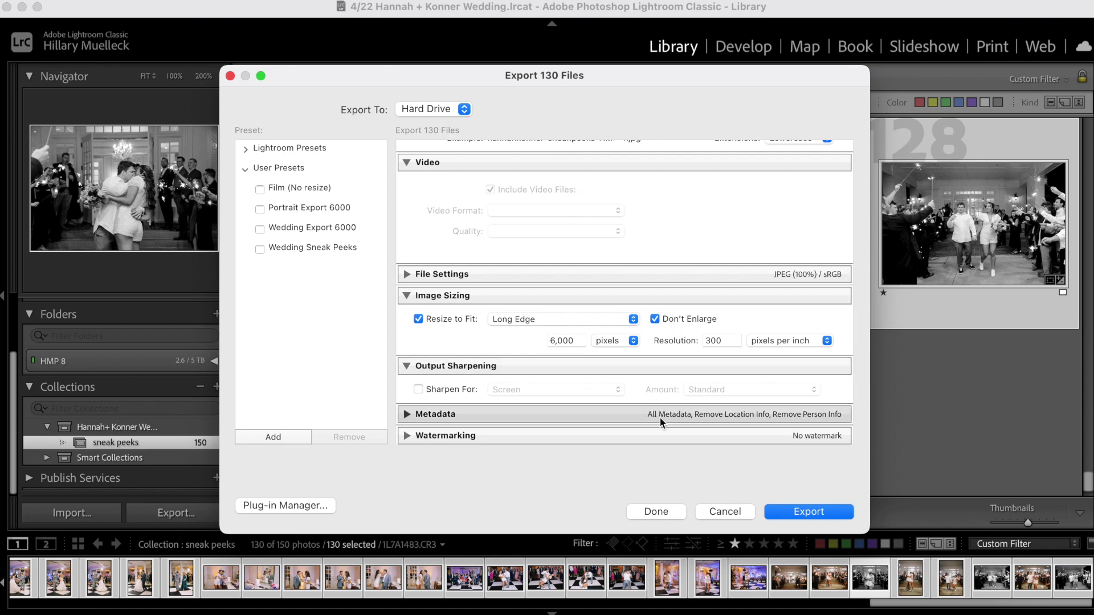
scroll(658, 416, down, 3)
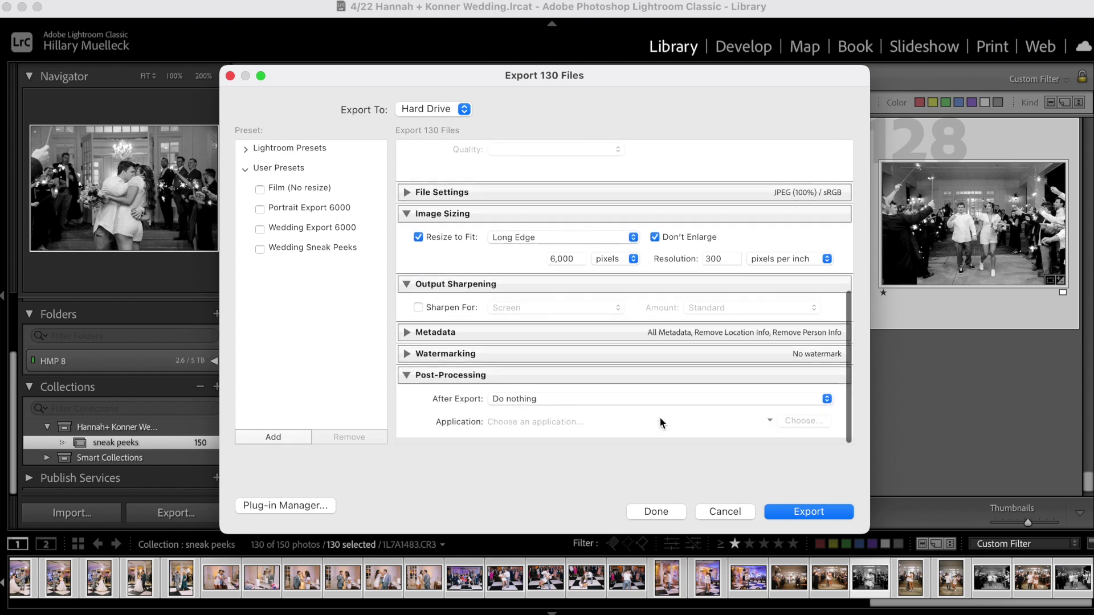
scroll(659, 416, up, 3)
scroll(658, 416, up, 10)
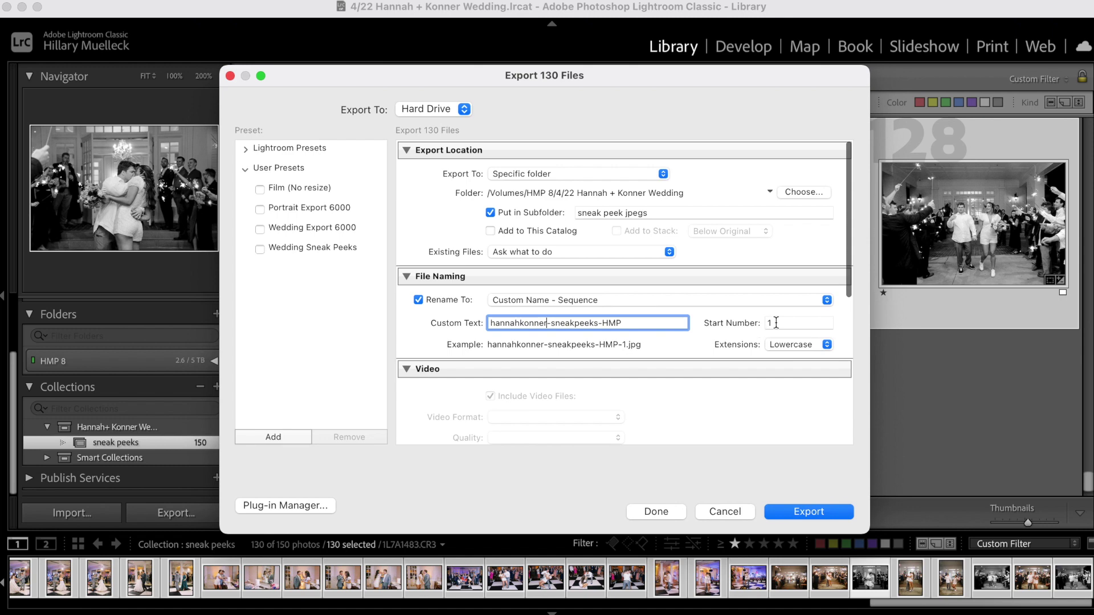
click(809, 512)
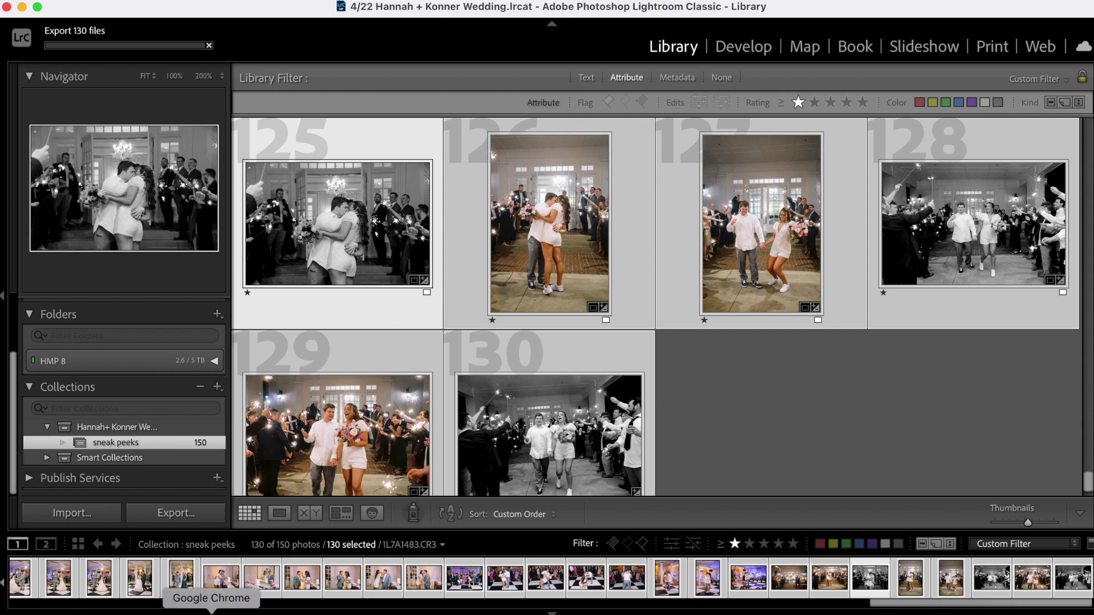
- Switch to Google Chrome to open the Pic-Time wedding project while the export runs
click(211, 613)
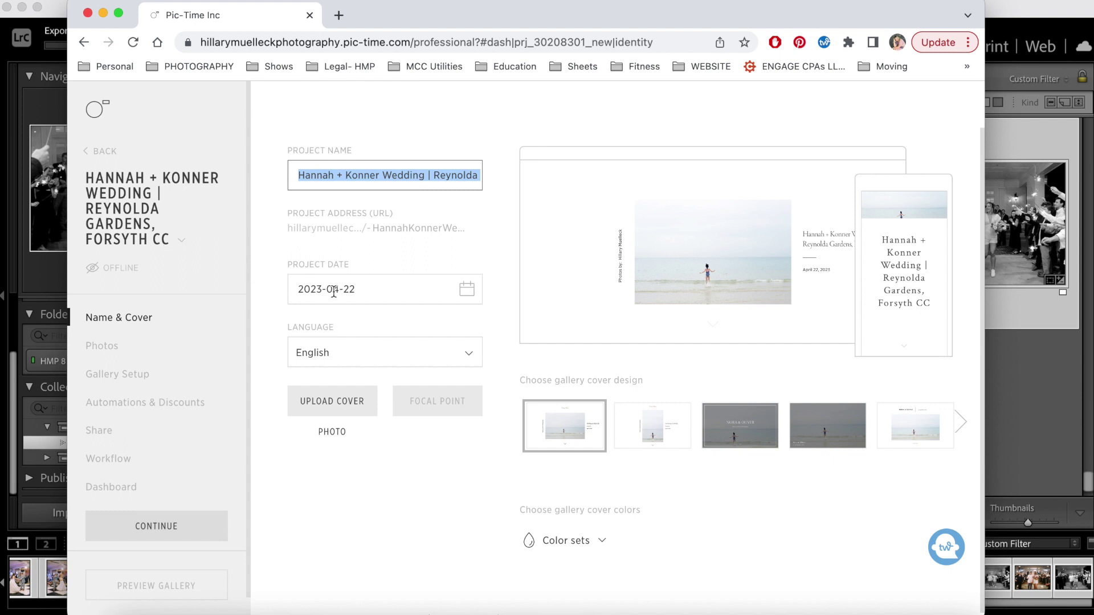
- Go to the Pic-Time project's Photos page, showing empty Sneak Peeks, Getting Ready, Portraits and Wedding Party scenes
click(103, 354)
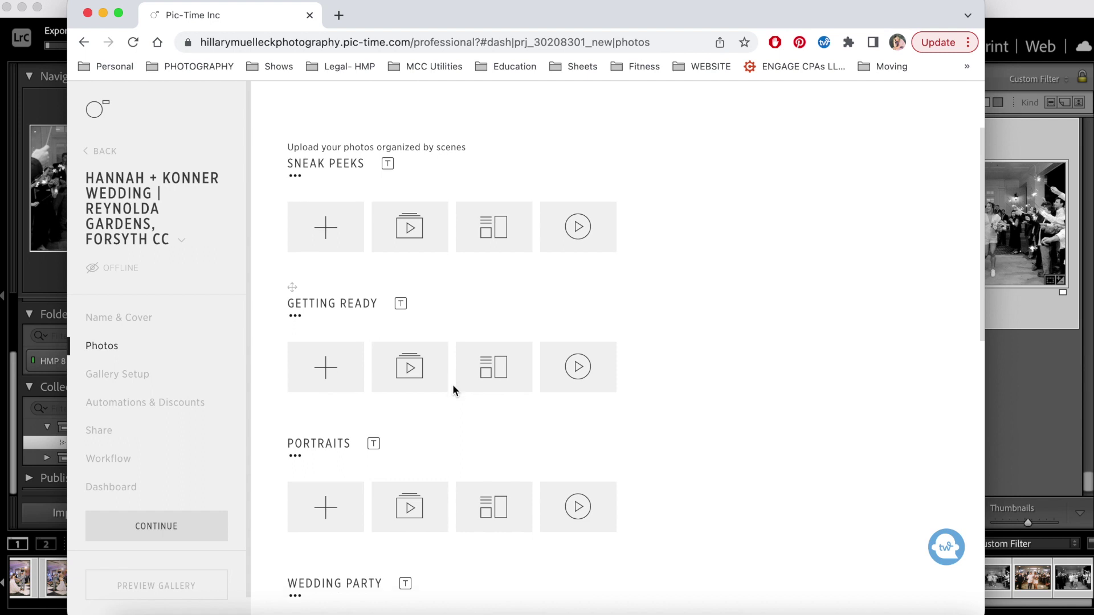
scroll(453, 386, down, 10)
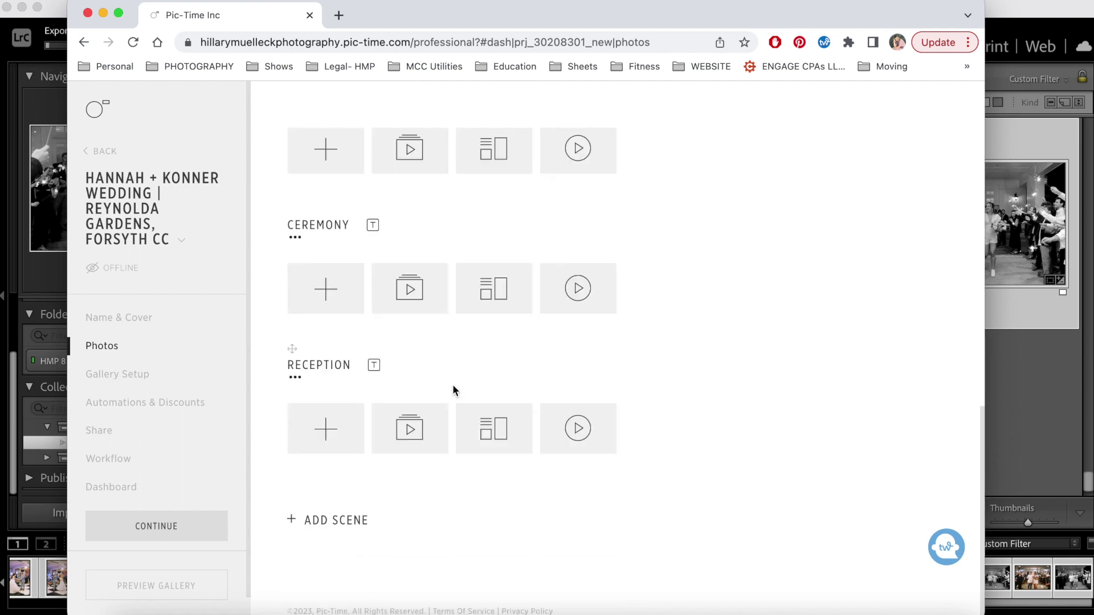
scroll(453, 384, up, 10)
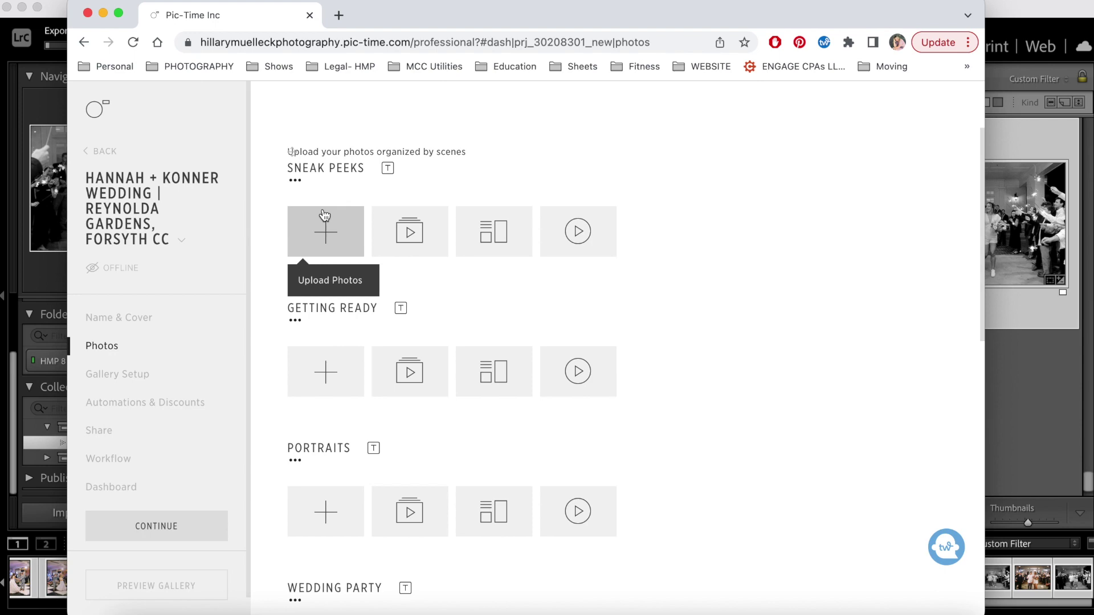
click(14, 393)
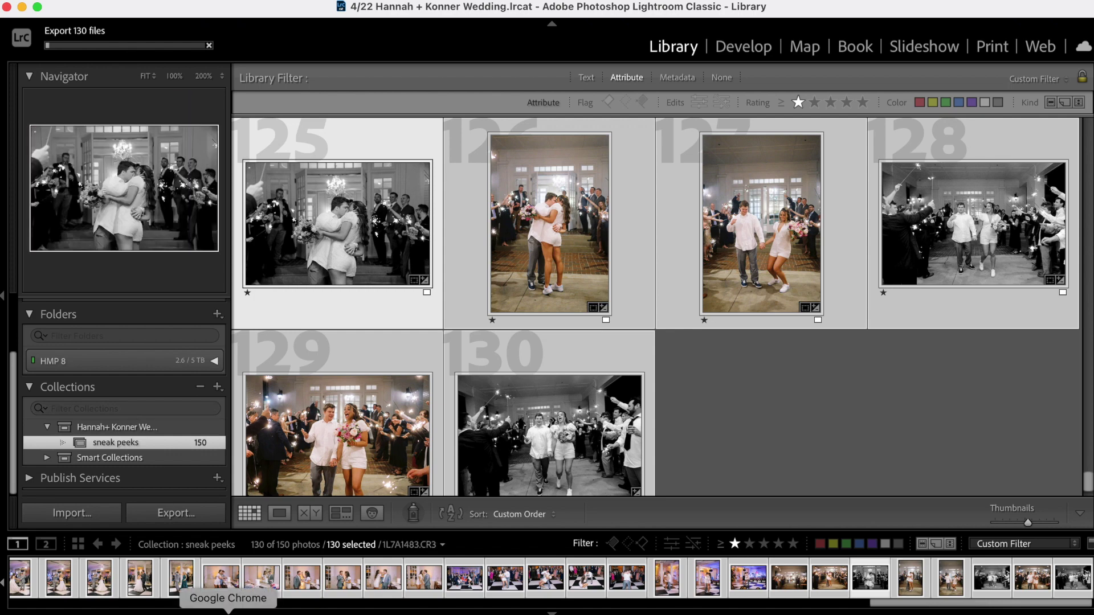
click(227, 612)
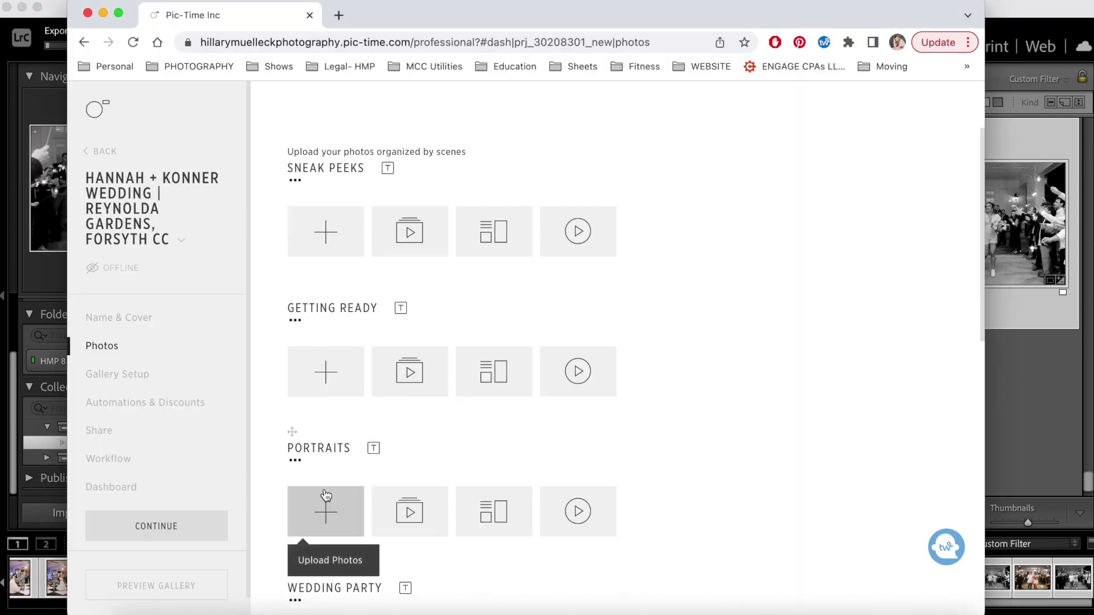
scroll(325, 495, down, 3)
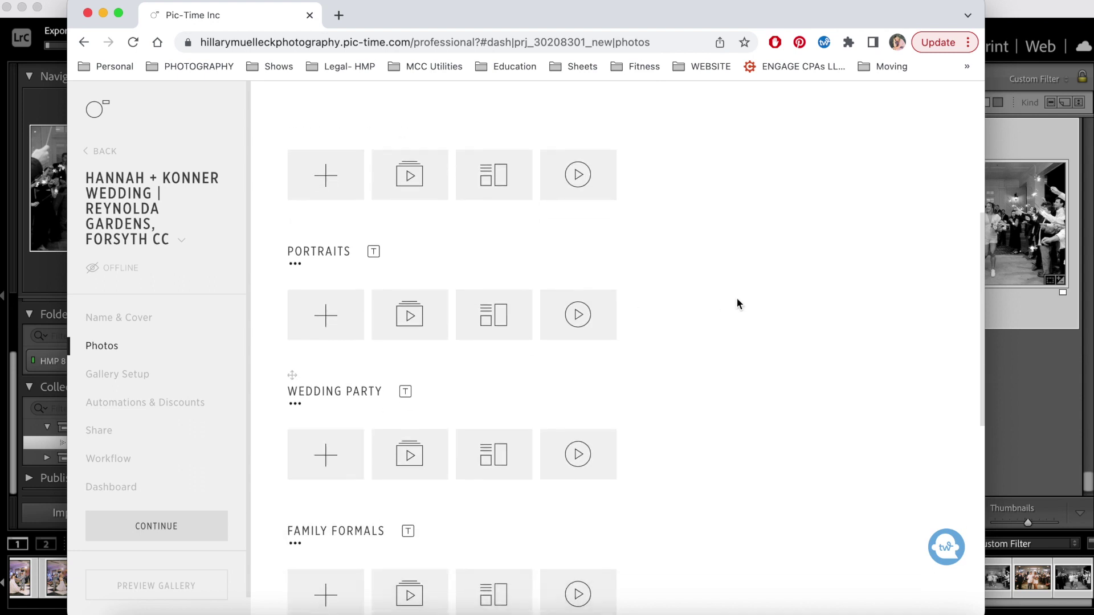